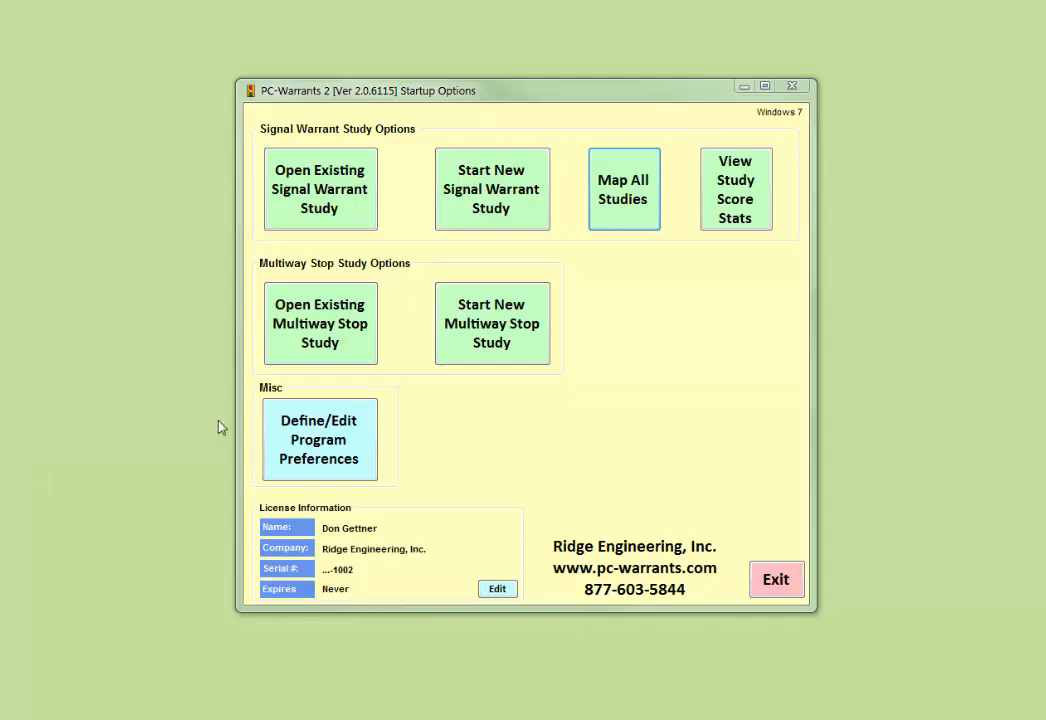
# - Review the score summary of all signal warrant studies and return to the startup options
pyautogui.click(729, 201)
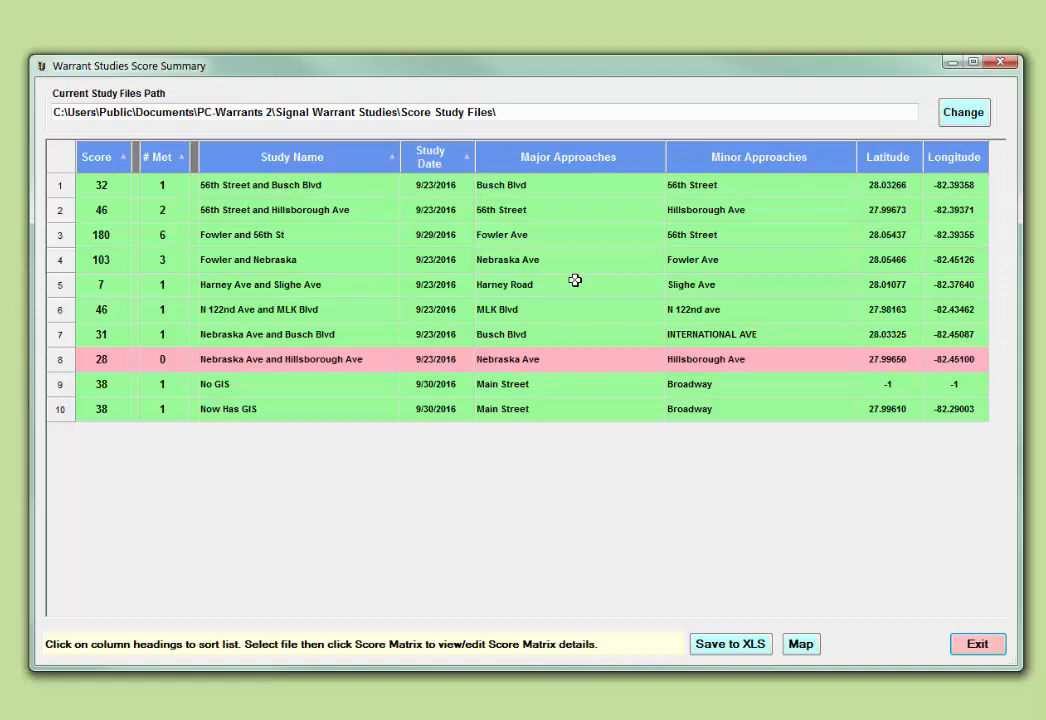
pyautogui.click(975, 645)
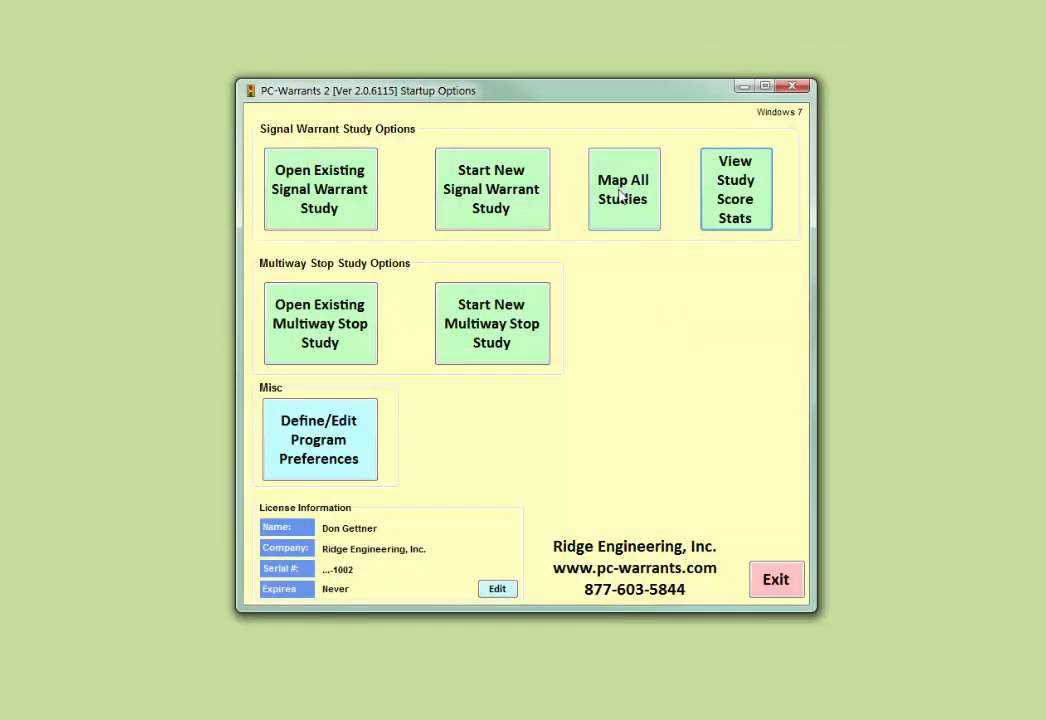
# - Open the map of all signal warrant studies and try its fixed-step zooming in both directions, ending at zoom level 2
pyautogui.click(621, 196)
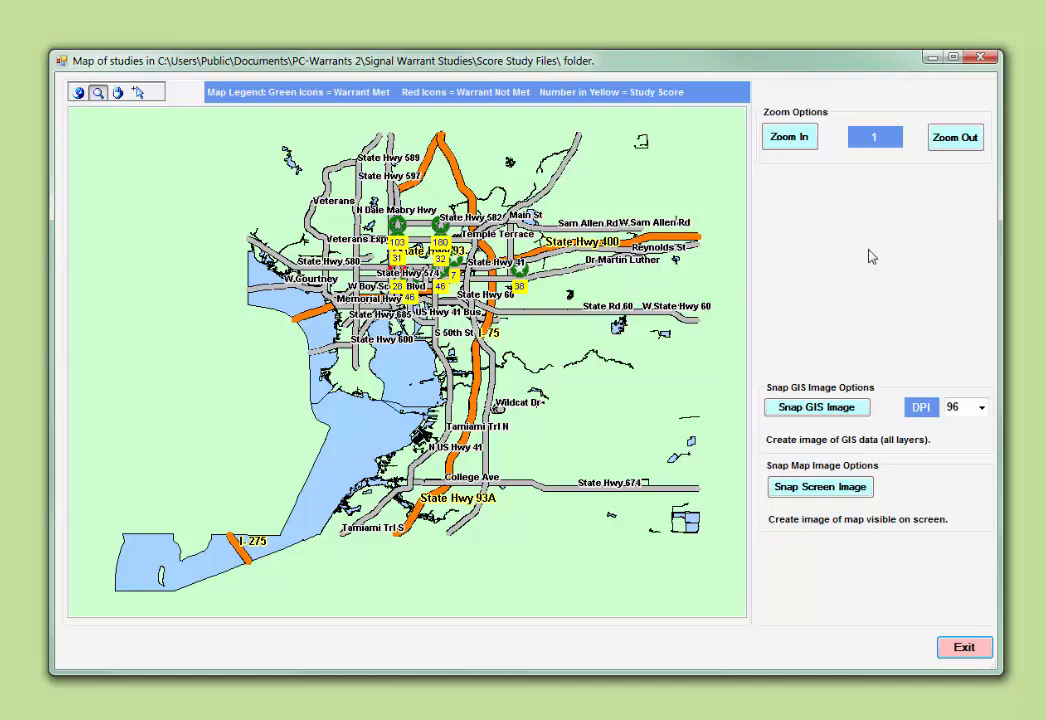
pyautogui.click(806, 146)
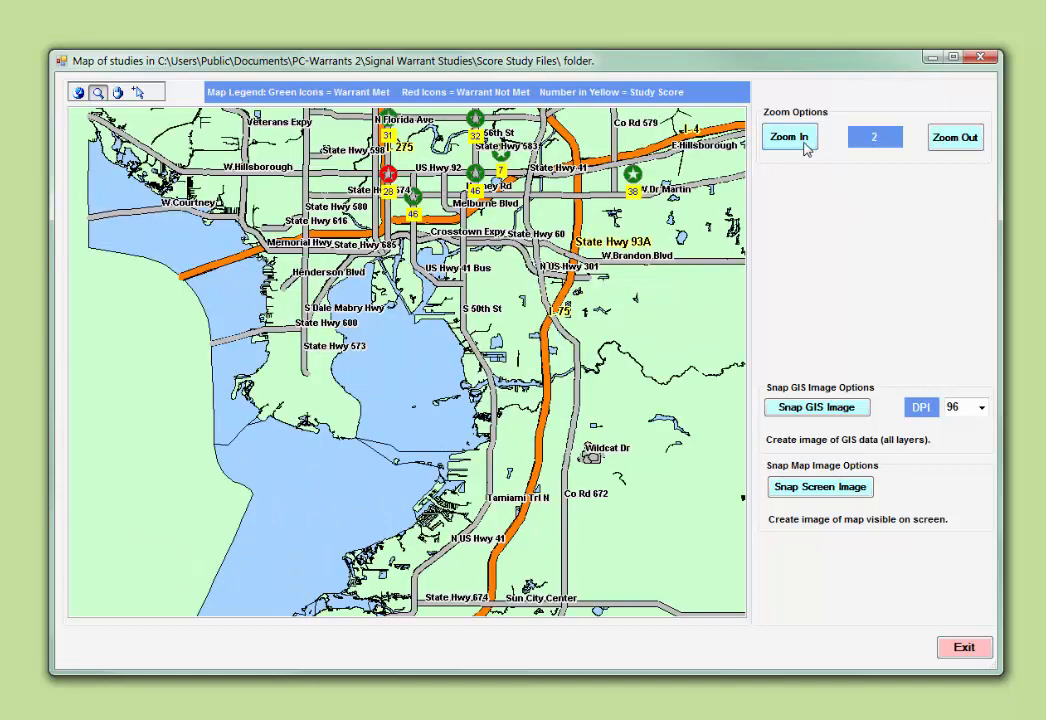
pyautogui.click(803, 142)
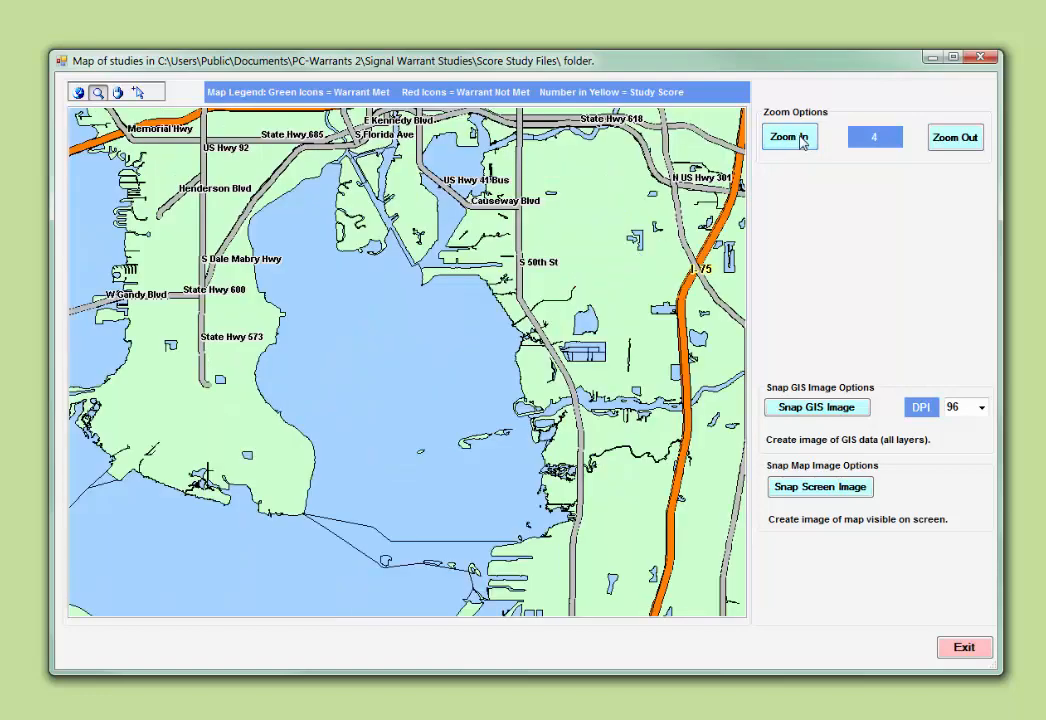
pyautogui.click(942, 144)
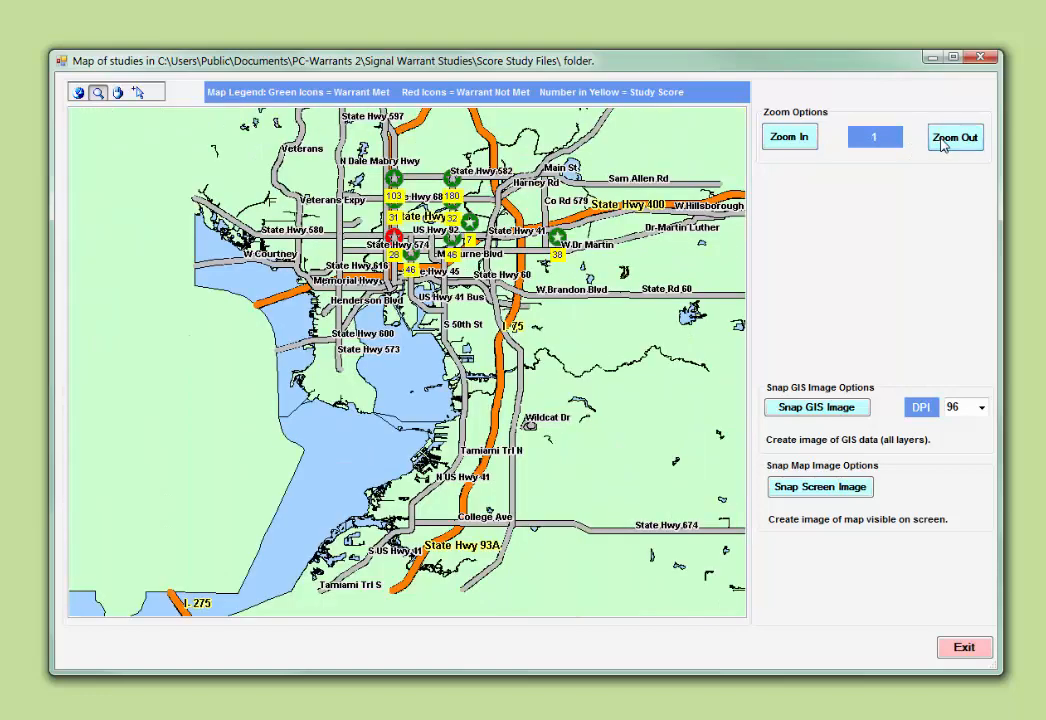
pyautogui.click(943, 145)
pyautogui.click(789, 145)
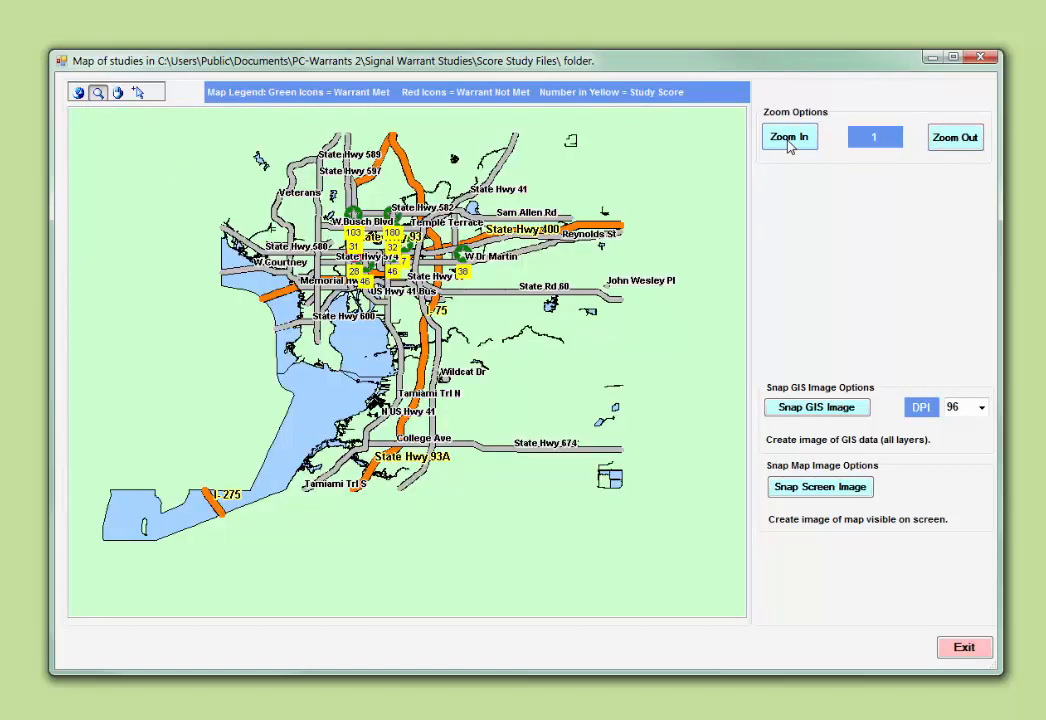
pyautogui.click(789, 142)
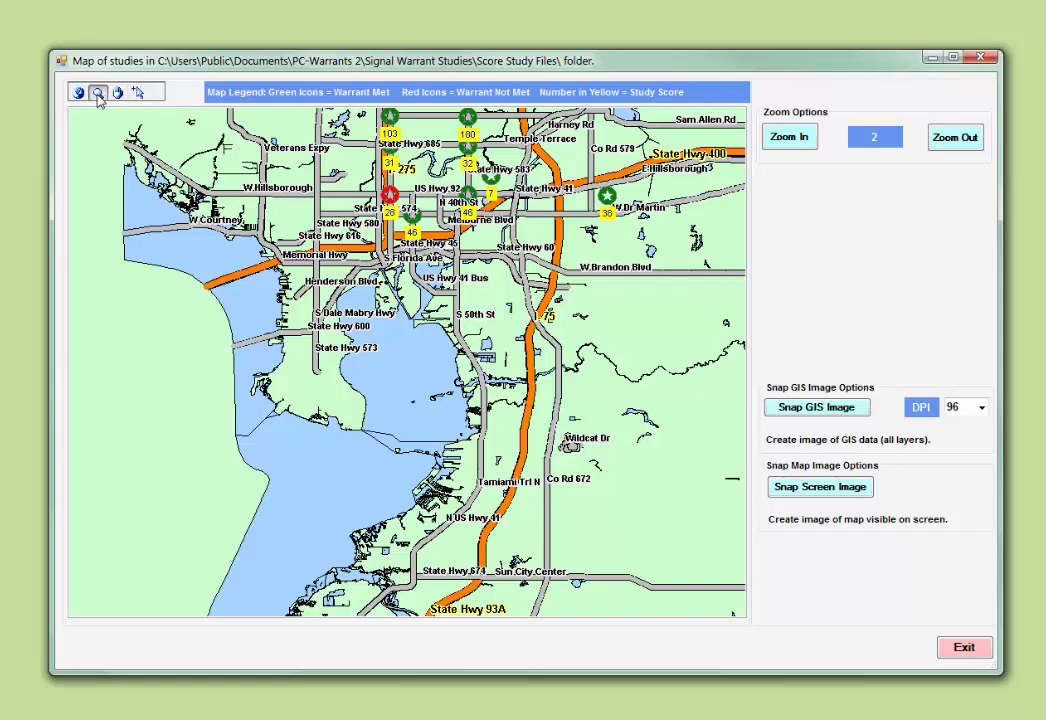
# - Enlarge the map area around the study icons with a zoom window and pan until the western studies are in view
pyautogui.click(98, 94)
pyautogui.moveTo(369, 113); pyautogui.dragTo(620, 247)
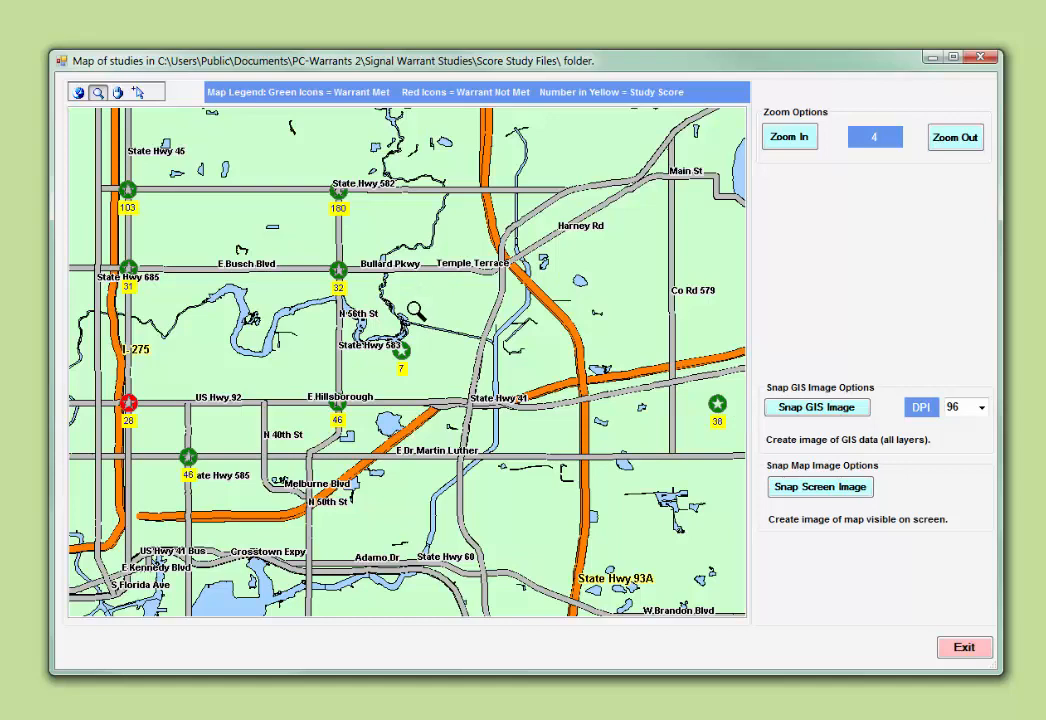
pyautogui.click(118, 92)
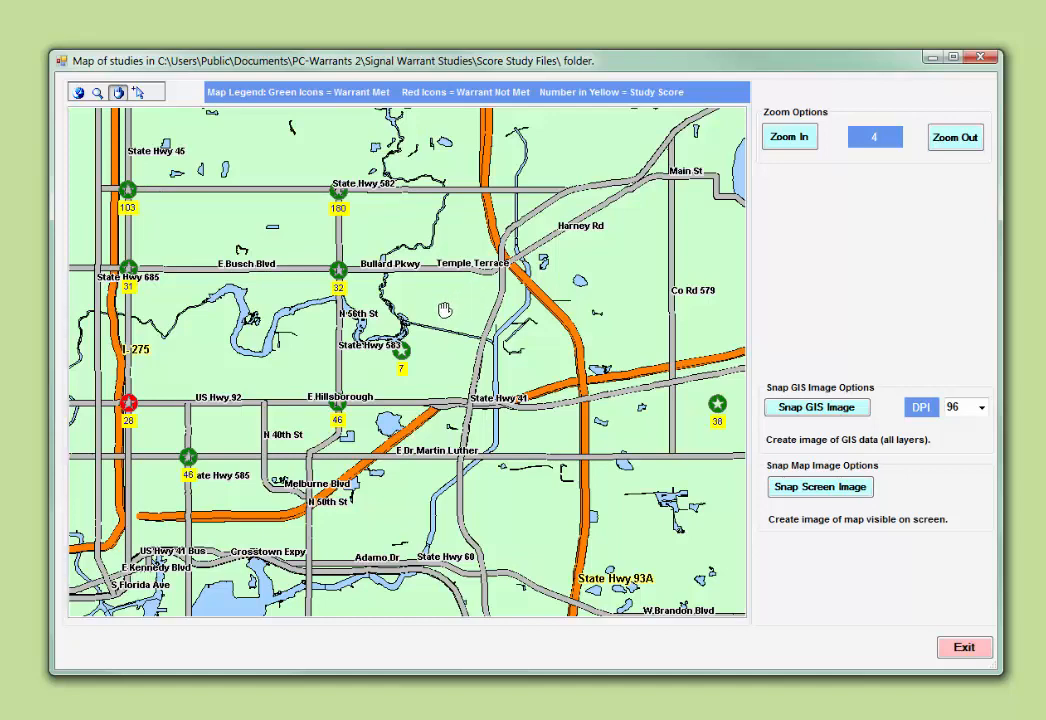
pyautogui.moveTo(444, 310); pyautogui.dragTo(653, 379)
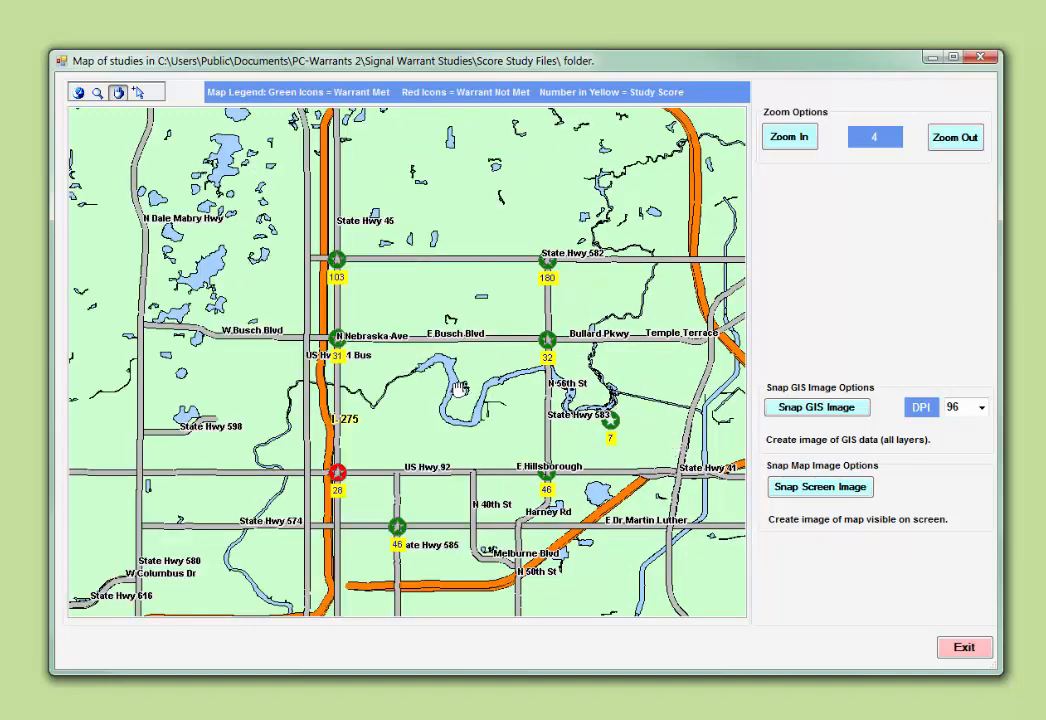
pyautogui.moveTo(424, 322); pyautogui.dragTo(393, 294)
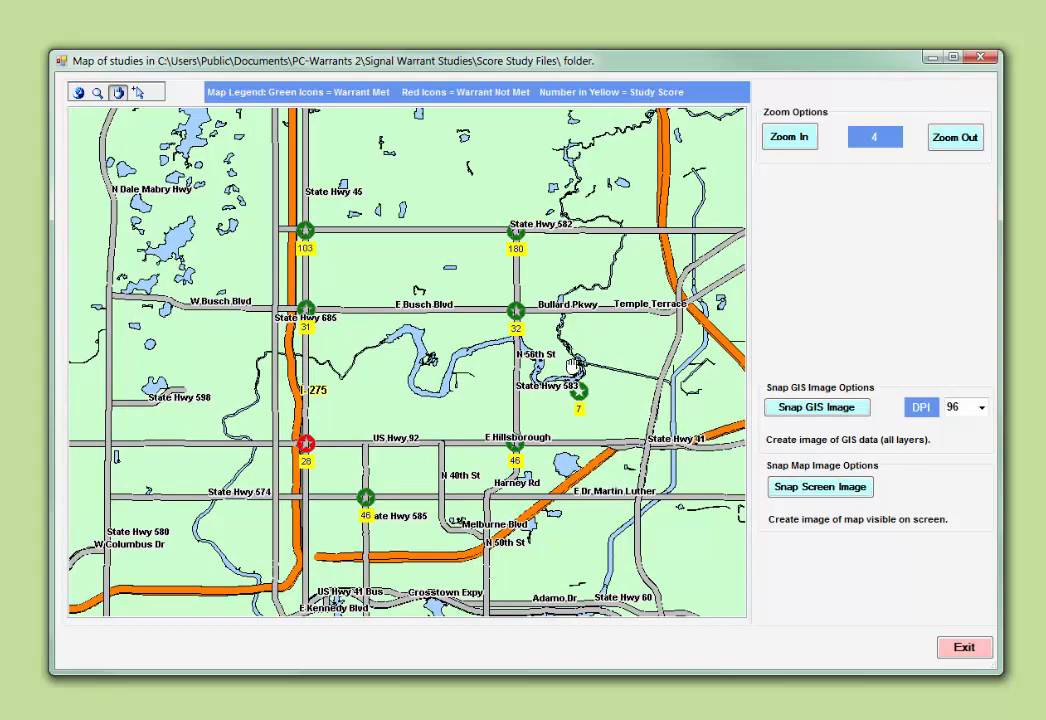
pyautogui.moveTo(573, 367); pyautogui.dragTo(592, 350)
pyautogui.moveTo(442, 383); pyautogui.dragTo(415, 390)
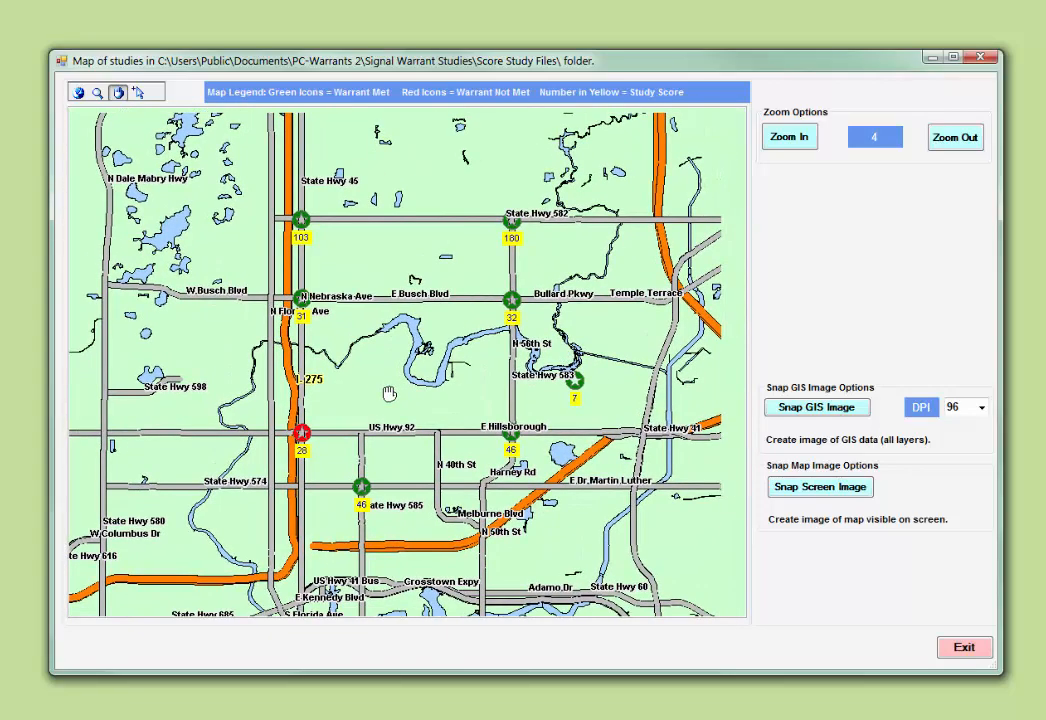
pyautogui.moveTo(436, 204); pyautogui.dragTo(436, 196)
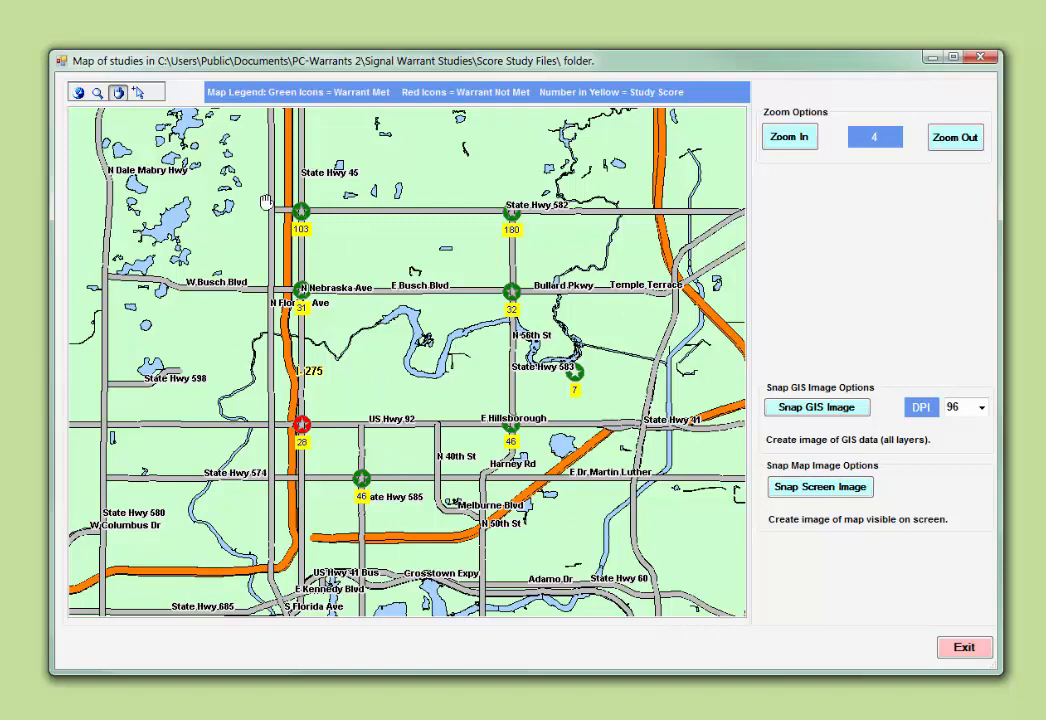
# - Examine the local streets around the river at zoom level 18 and return the map to level 6 with the study icons in view
pyautogui.click(784, 143)
pyautogui.click(784, 143)
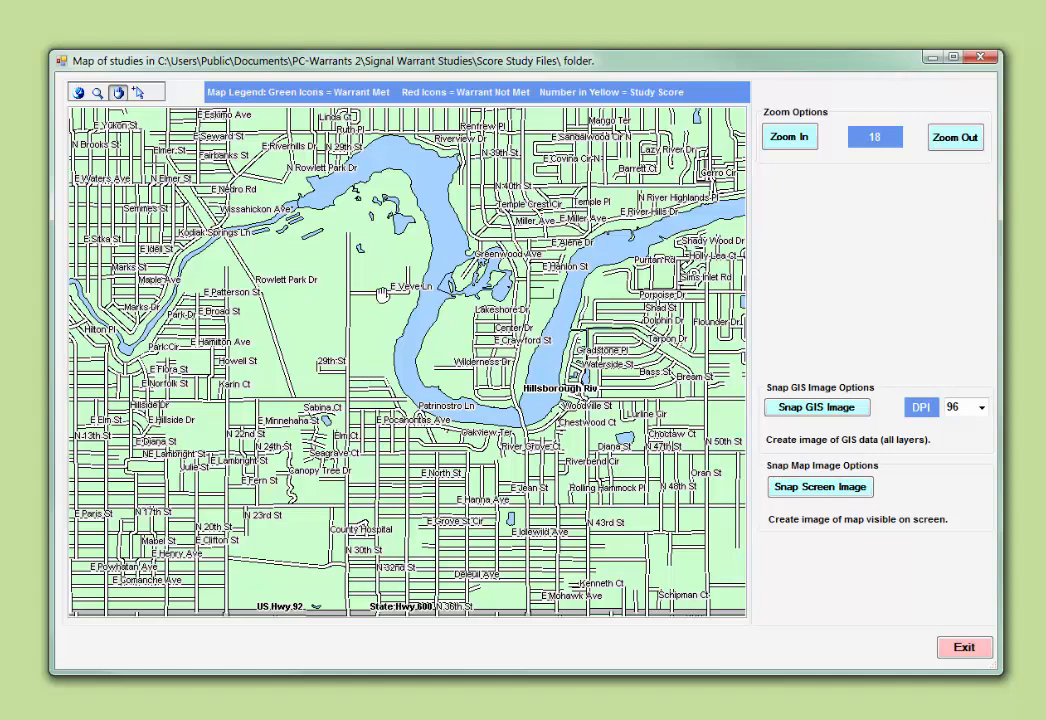
pyautogui.click(953, 142)
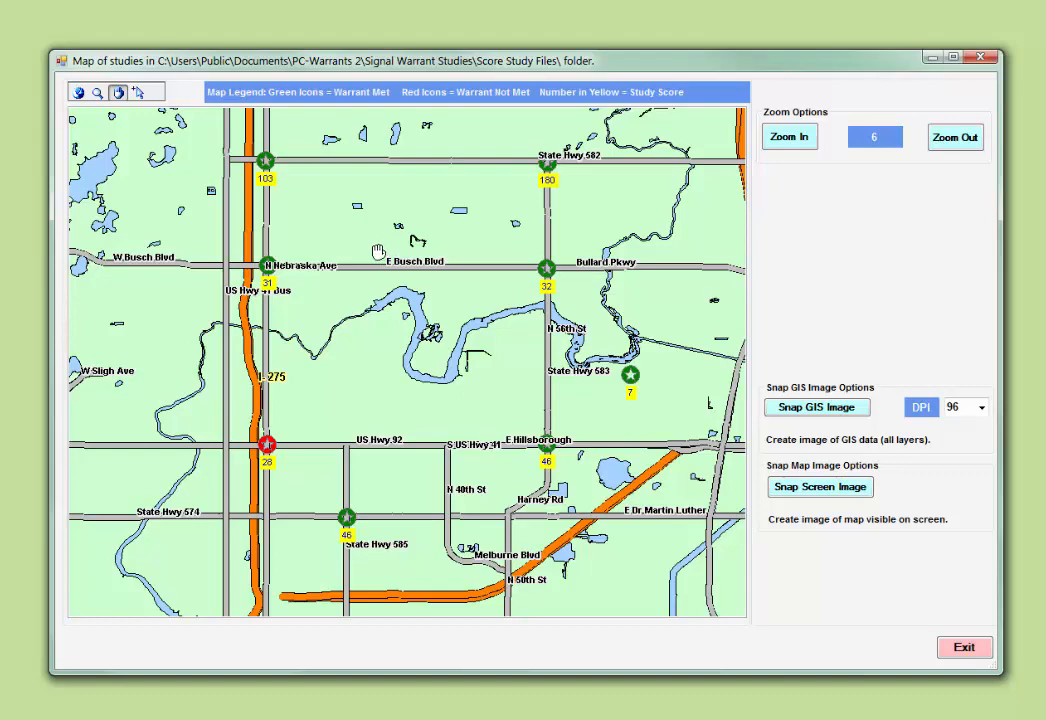
pyautogui.moveTo(406, 215); pyautogui.dragTo(383, 207)
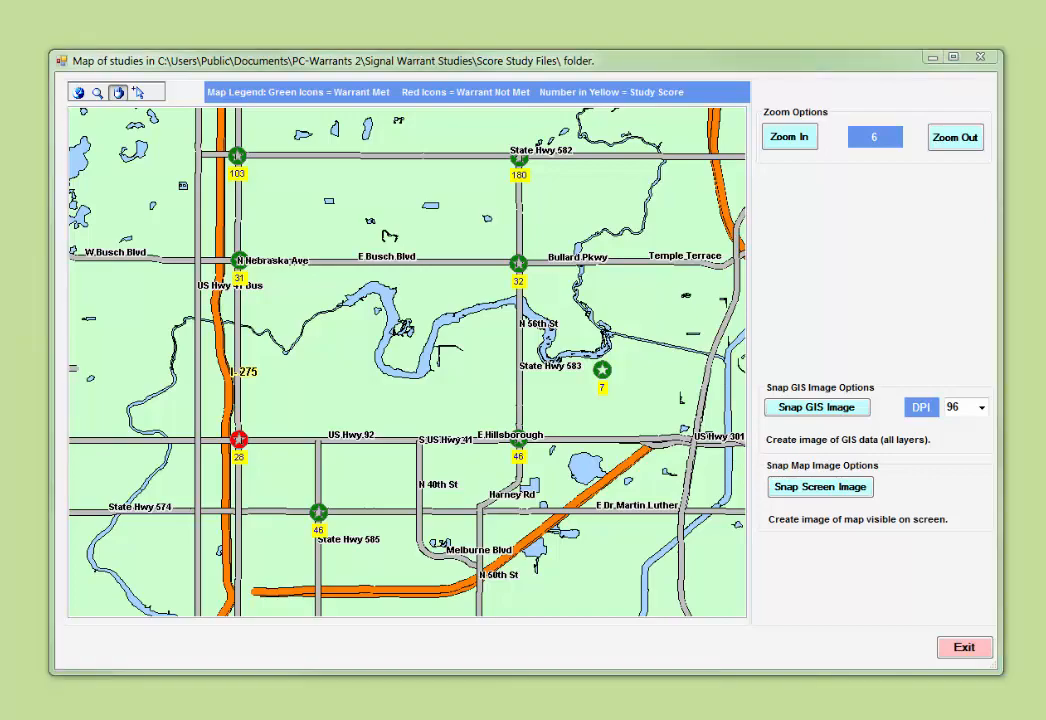
# - View the saved screen image MapScreen.bmp and check the available DPI choices for GIS images
pyautogui.moveTo(0, 300); pyautogui.dragTo(575, 46)
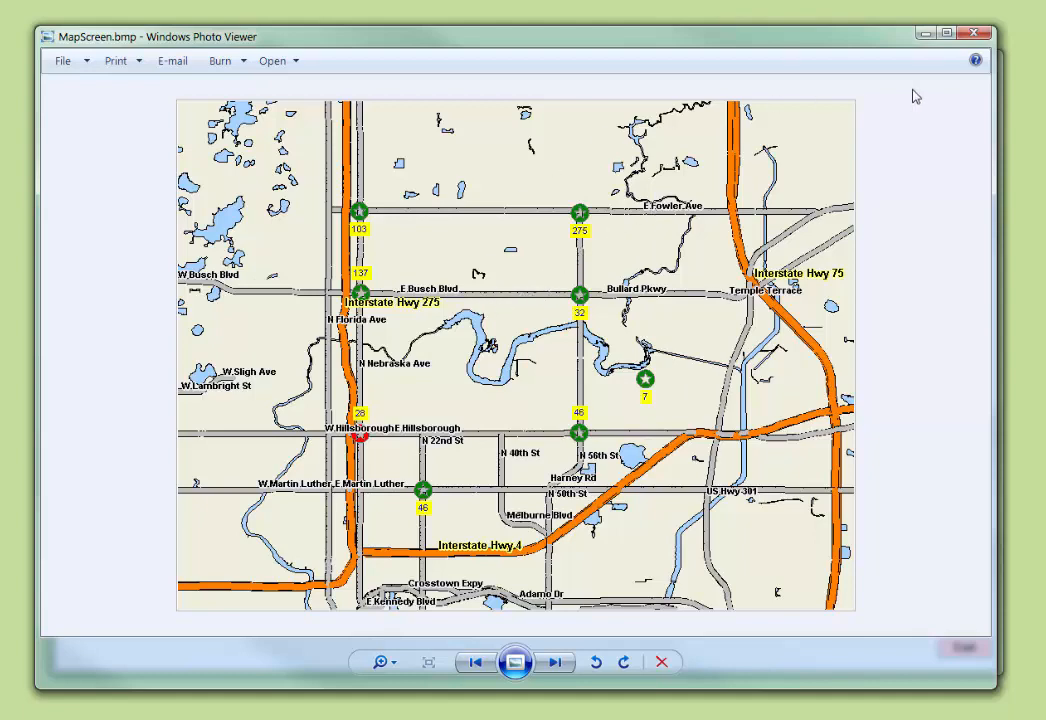
pyautogui.click(926, 34)
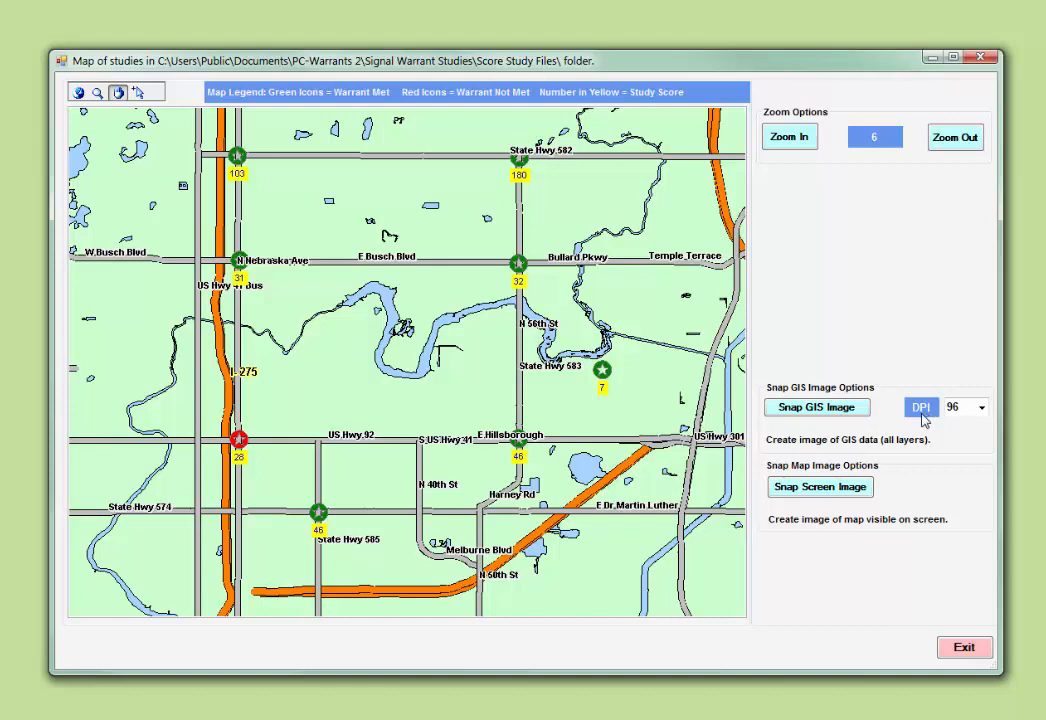
pyautogui.click(981, 409)
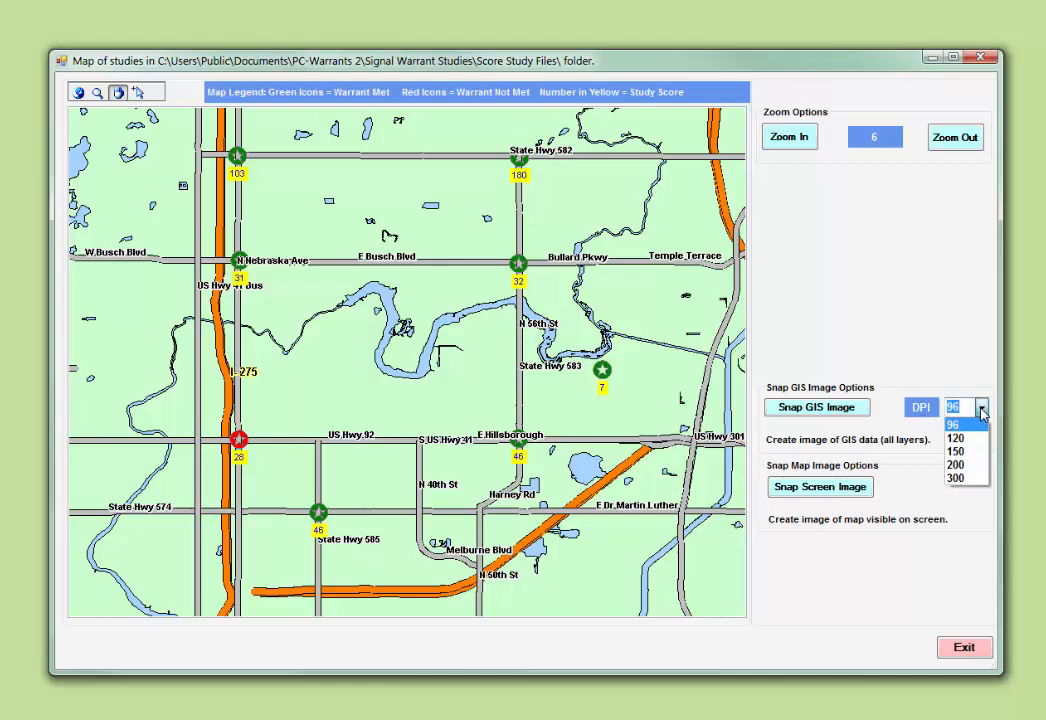
pyautogui.click(981, 409)
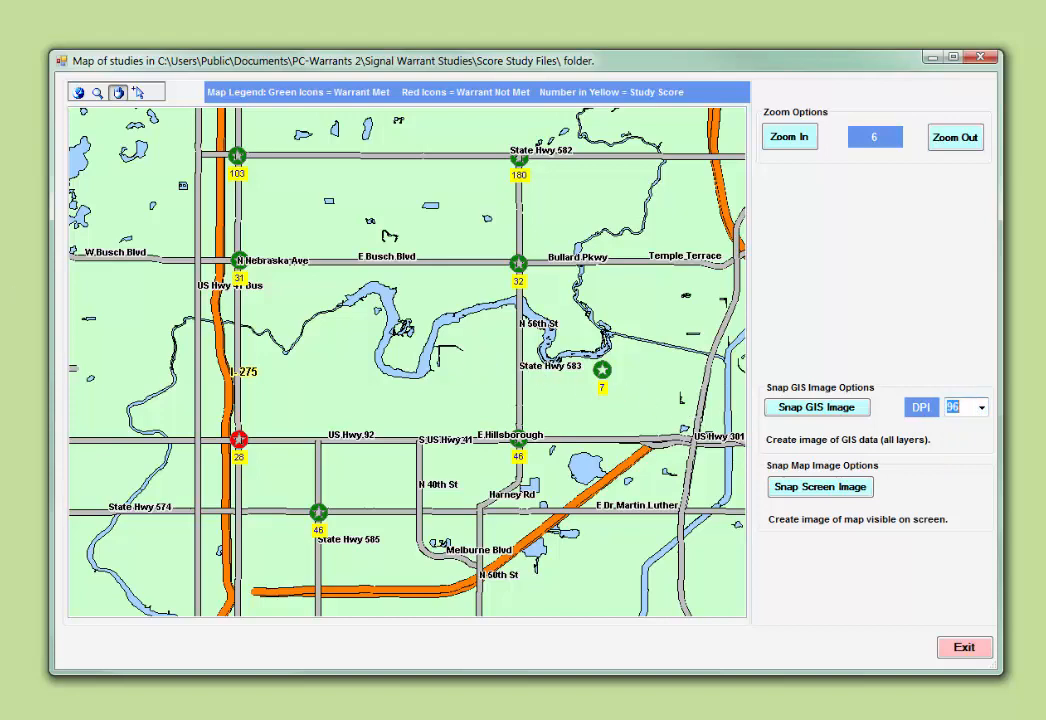
# - View the saved GIS images MapGIS300.bmp and MapGIS150.bmp to compare their map detail
pyautogui.moveTo(0, 48); pyautogui.dragTo(419, 32)
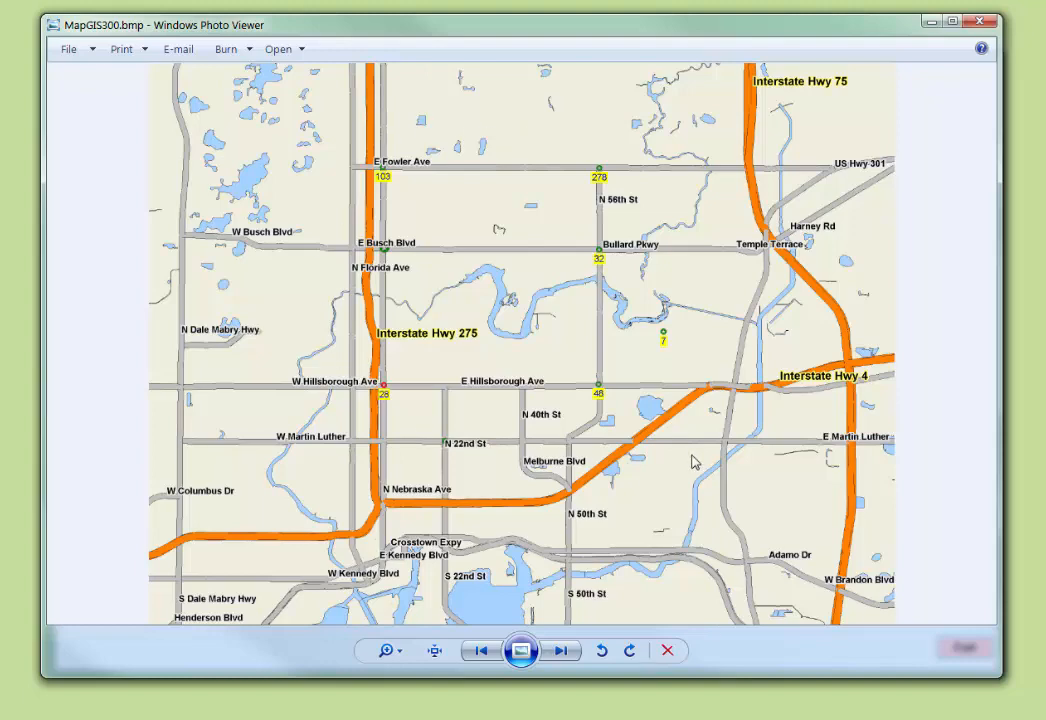
pyautogui.click(931, 22)
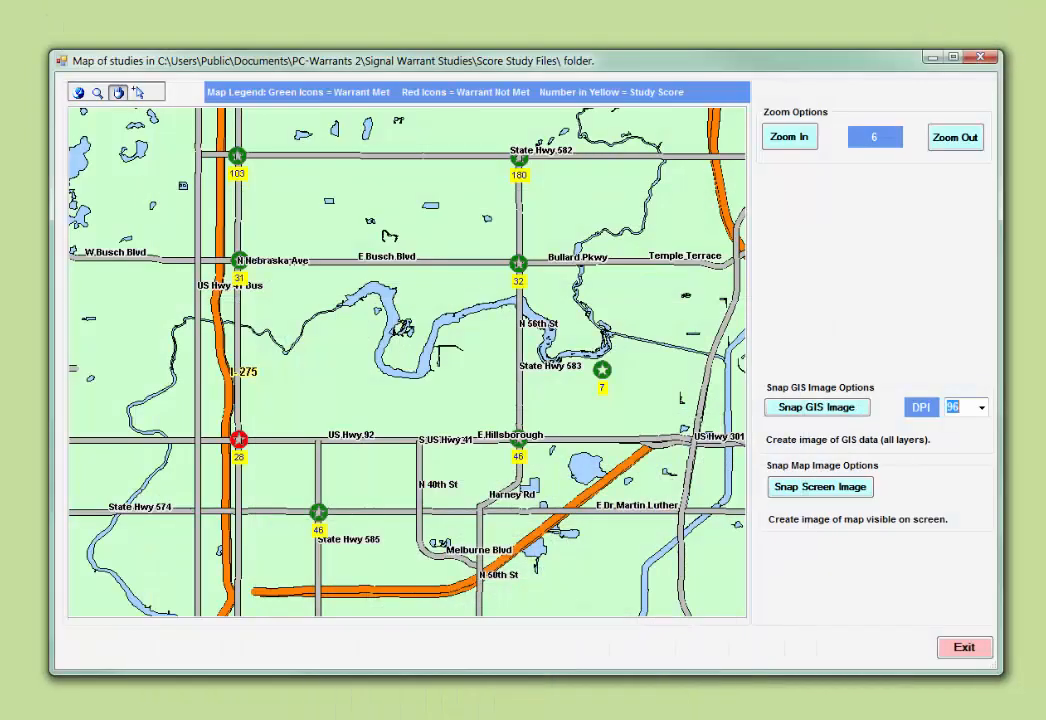
pyautogui.moveTo(0, 120); pyautogui.dragTo(420, 32)
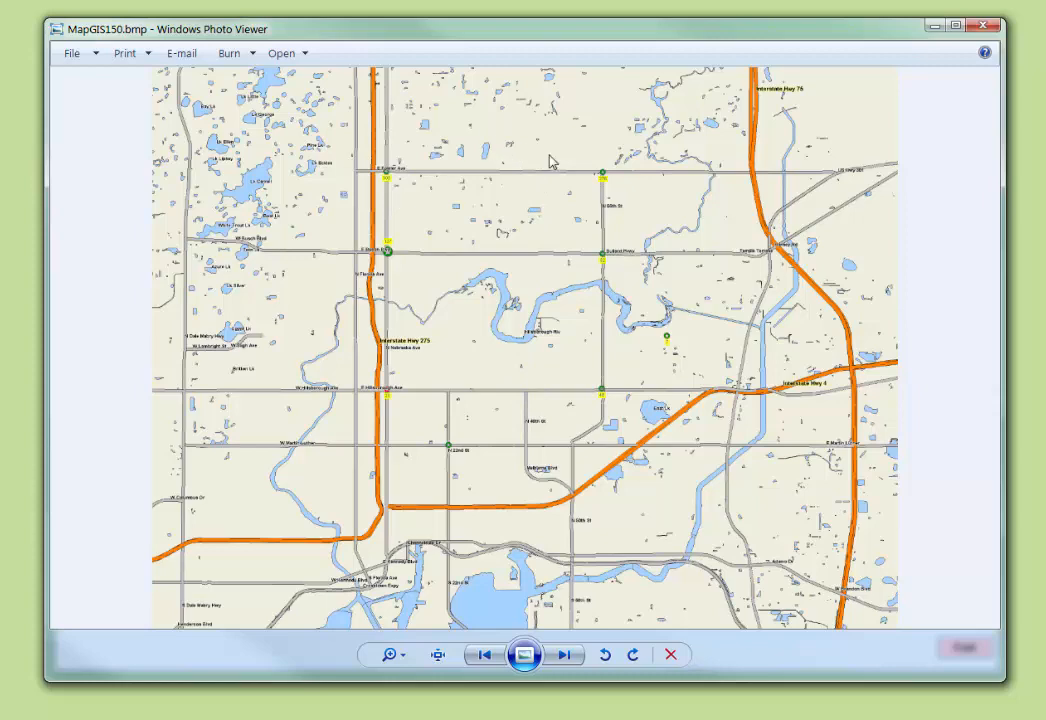
pyautogui.click(933, 26)
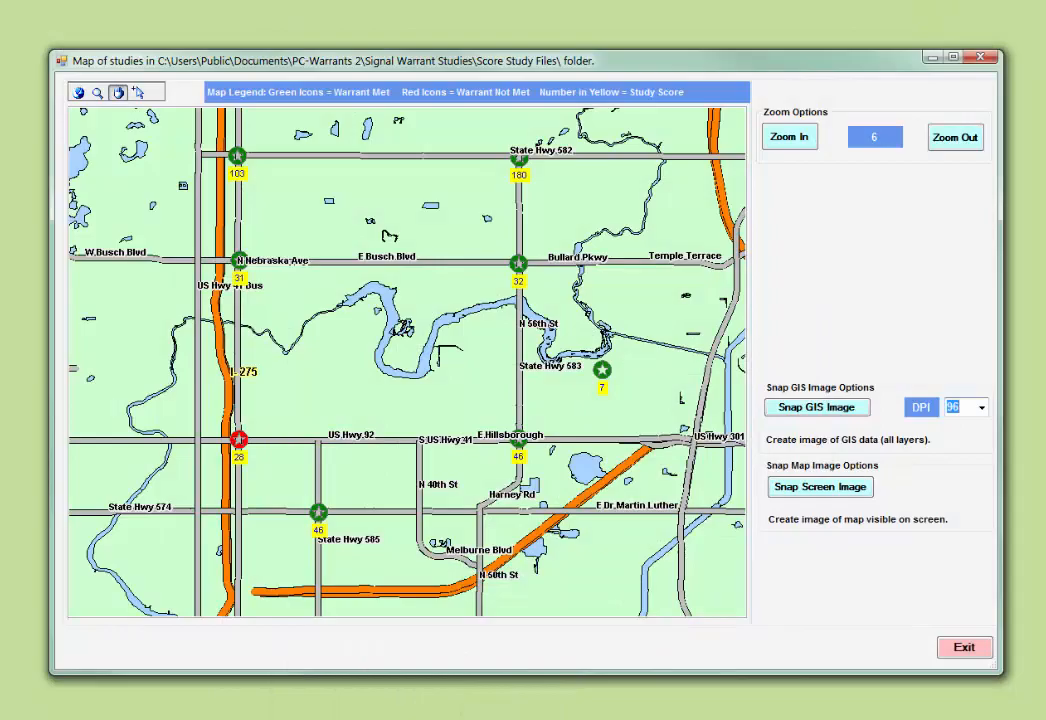
# - View the saved GIS image MapGIS96.bmp and magnify it to examine its street names and study icons
pyautogui.moveTo(0, 180); pyautogui.dragTo(530, 41)
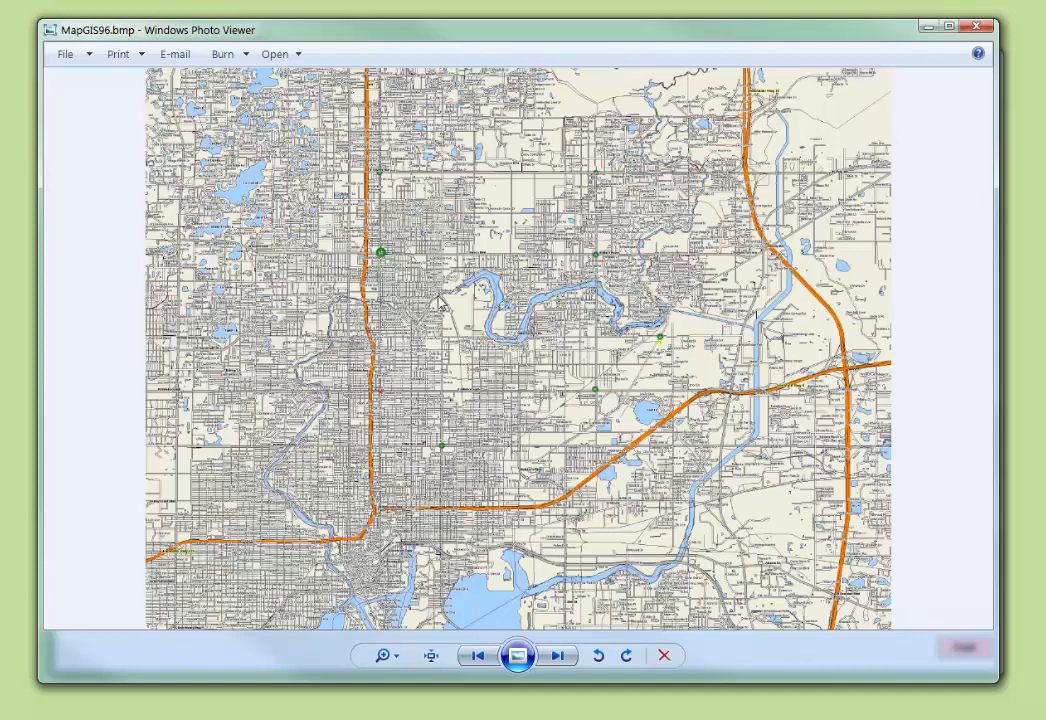
pyautogui.click(385, 656)
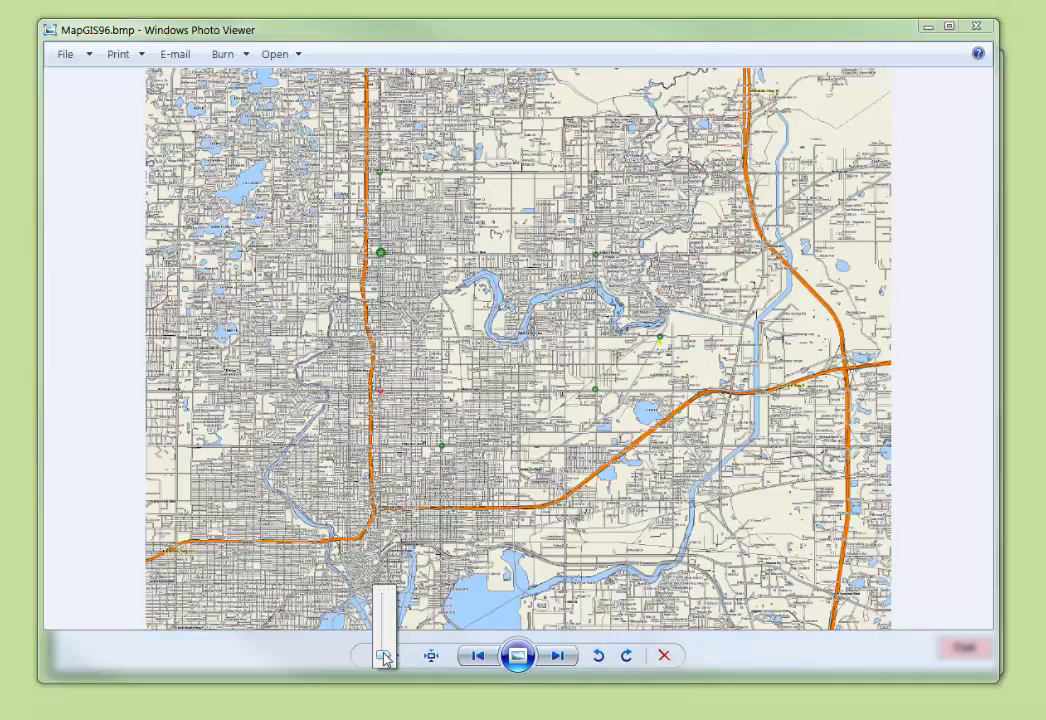
pyautogui.moveTo(385, 656); pyautogui.dragTo(382, 637)
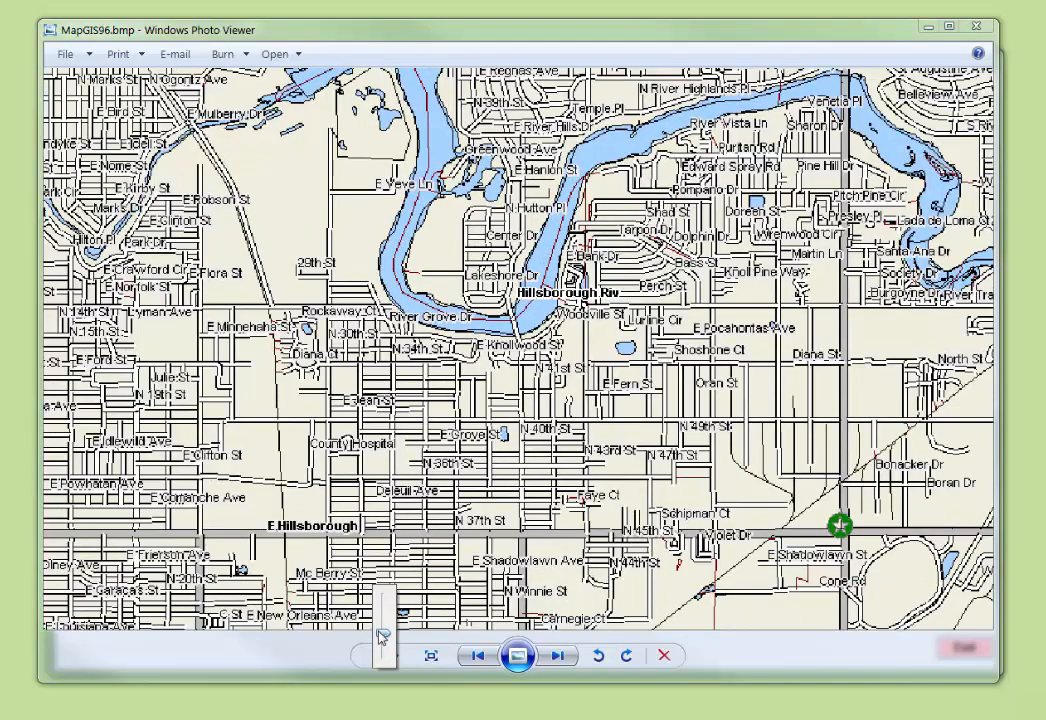
pyautogui.moveTo(382, 637); pyautogui.dragTo(382, 656)
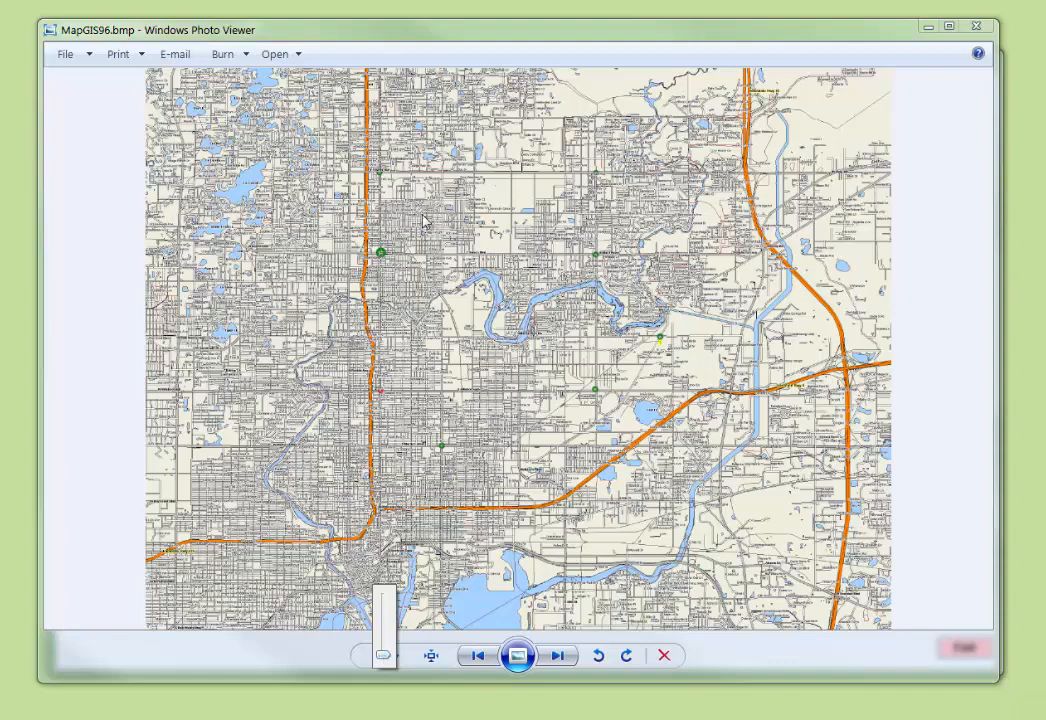
pyautogui.click(928, 31)
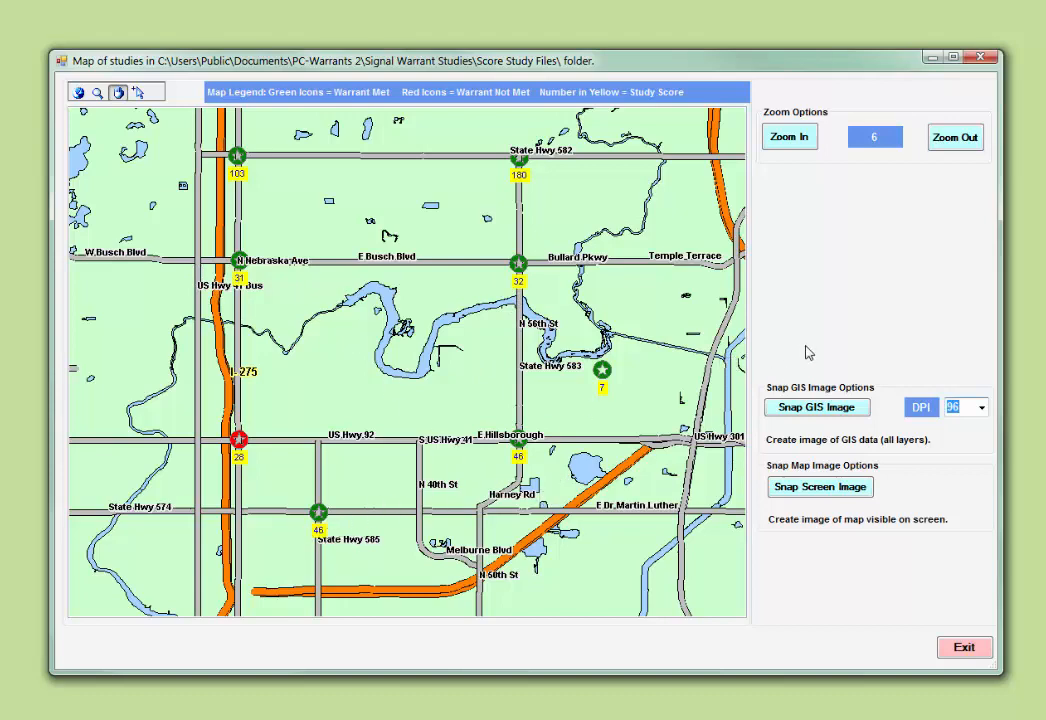
# - Select the N 122nd Ave and MLK Blvd study and move its icon to about latitude 27.9879, longitude -82.4272
pyautogui.click(138, 92)
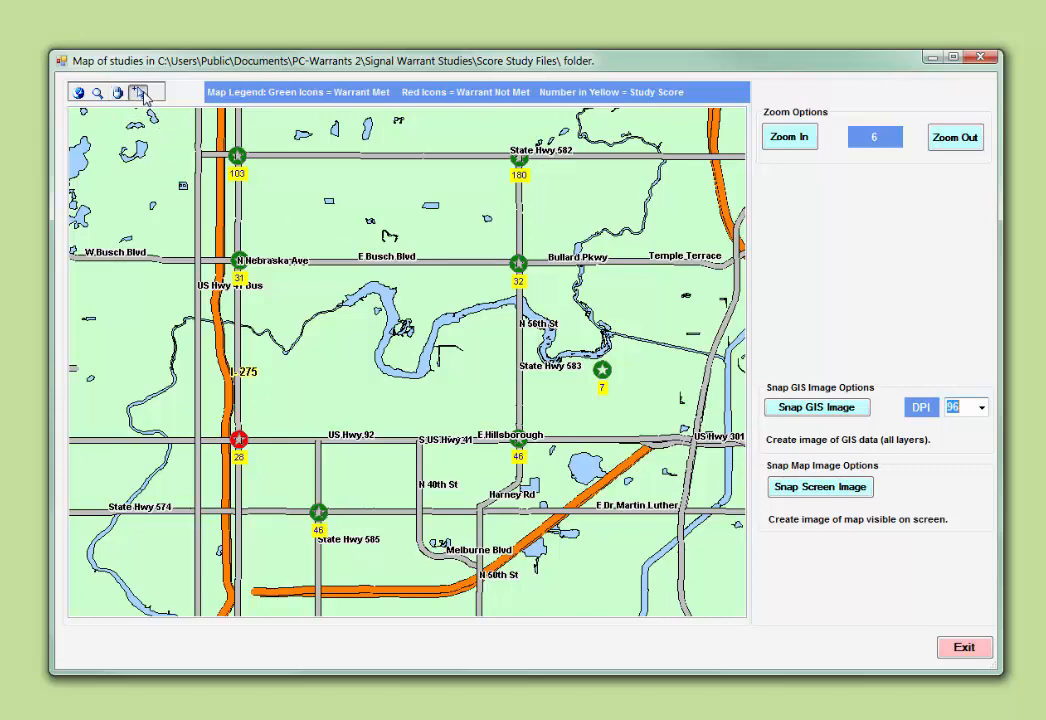
pyautogui.click(320, 515)
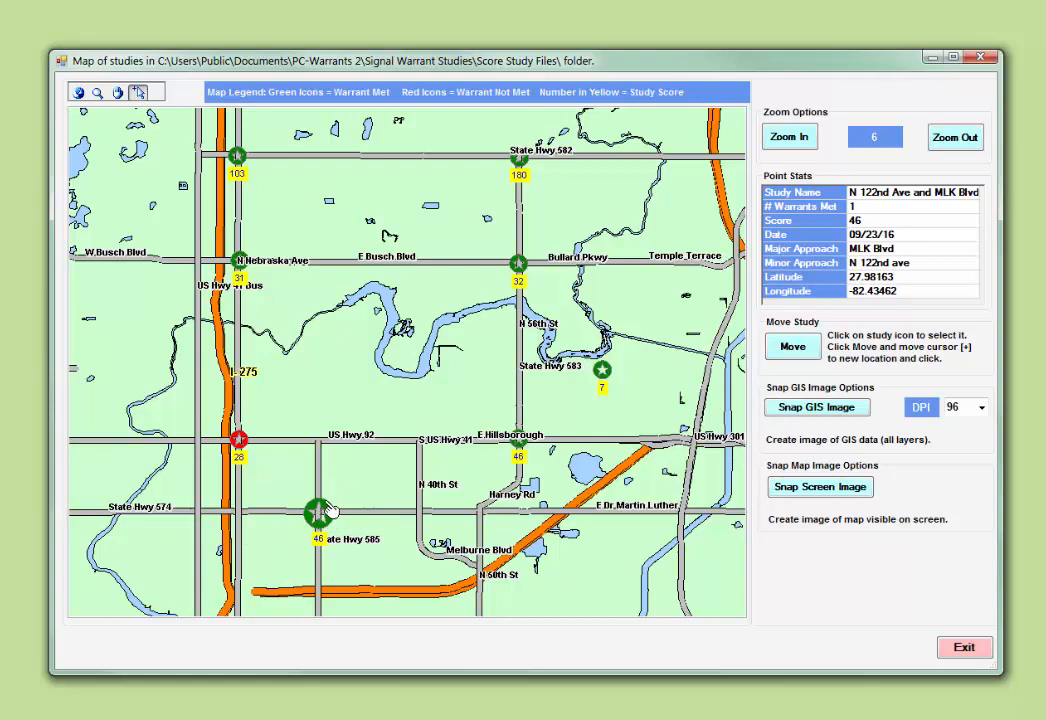
pyautogui.click(786, 347)
pyautogui.click(355, 481)
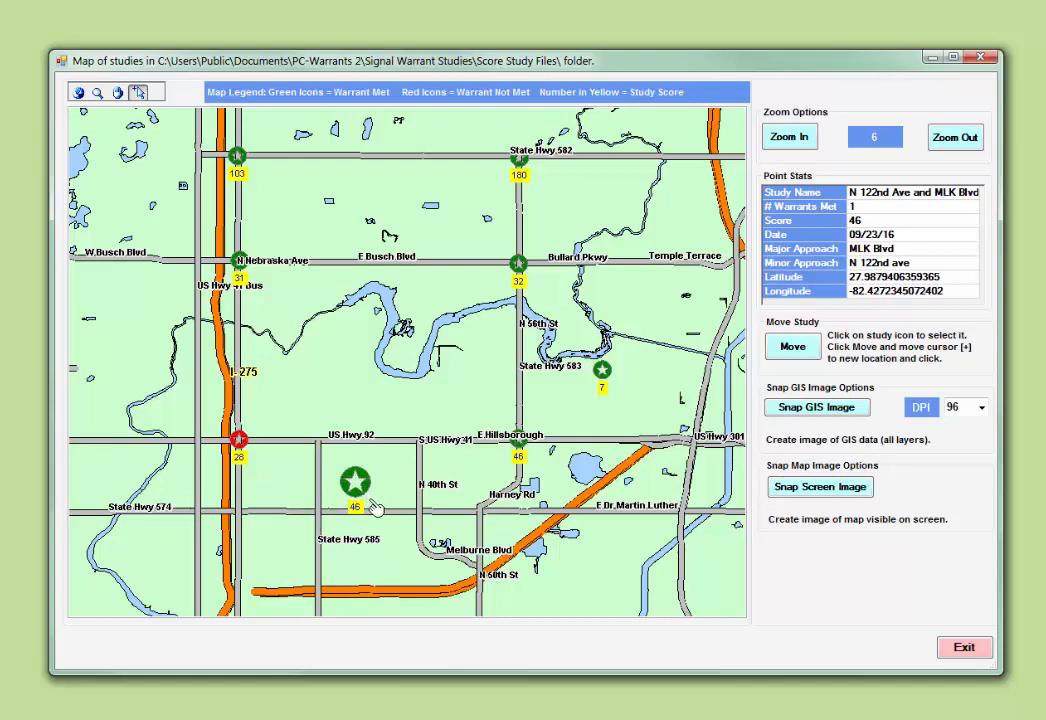
# - Move the N 122nd Ave and MLK Blvd study back onto its intersection, at about latitude 27.9818, longitude -82.4351
pyautogui.click(786, 348)
pyautogui.click(316, 510)
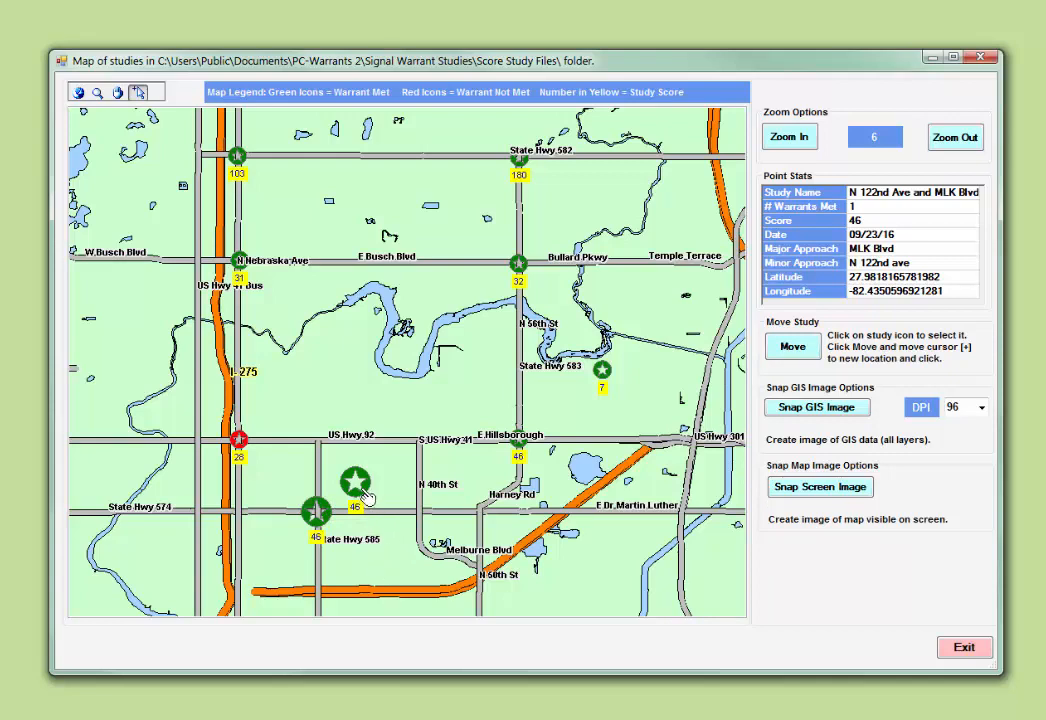
pyautogui.click(338, 546)
pyautogui.click(323, 517)
pyautogui.click(328, 524)
pyautogui.click(328, 524)
pyautogui.click(328, 524)
pyautogui.click(328, 524)
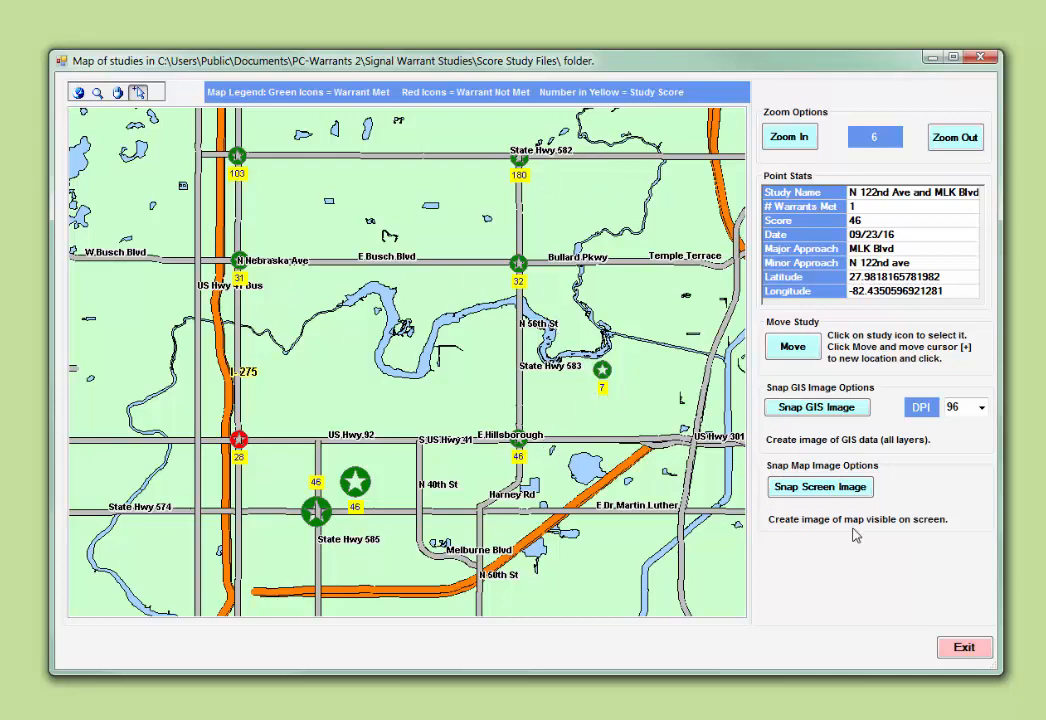
# - Close the study map and open the existing signal warrant study No GIS from the Score Study Files folder
pyautogui.click(963, 648)
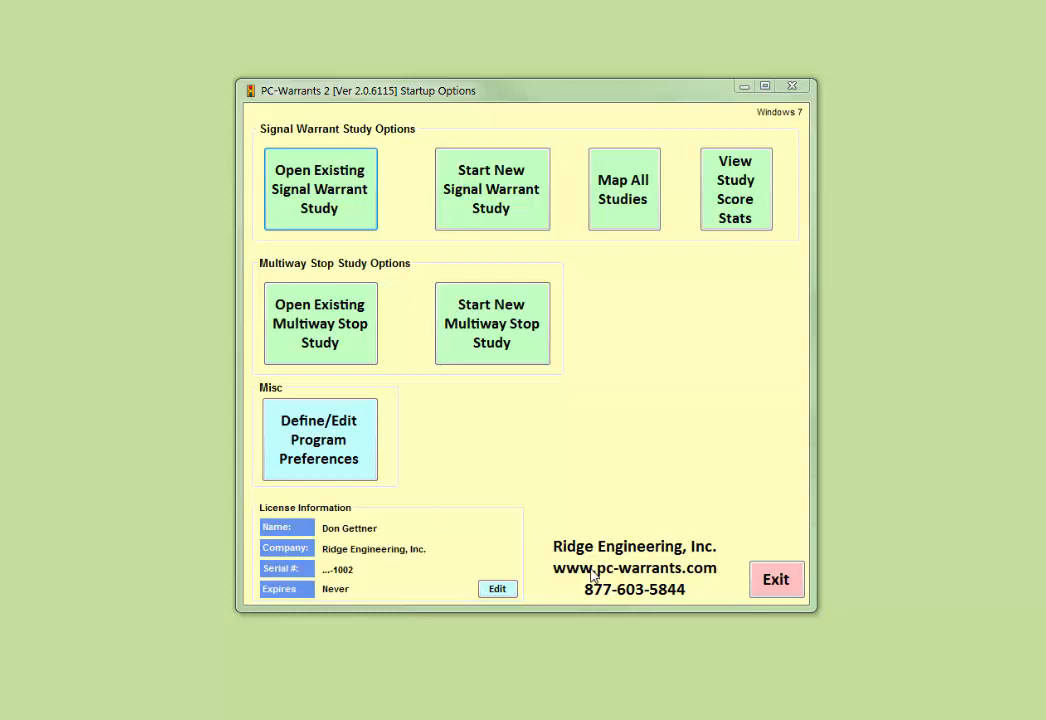
pyautogui.click(316, 201)
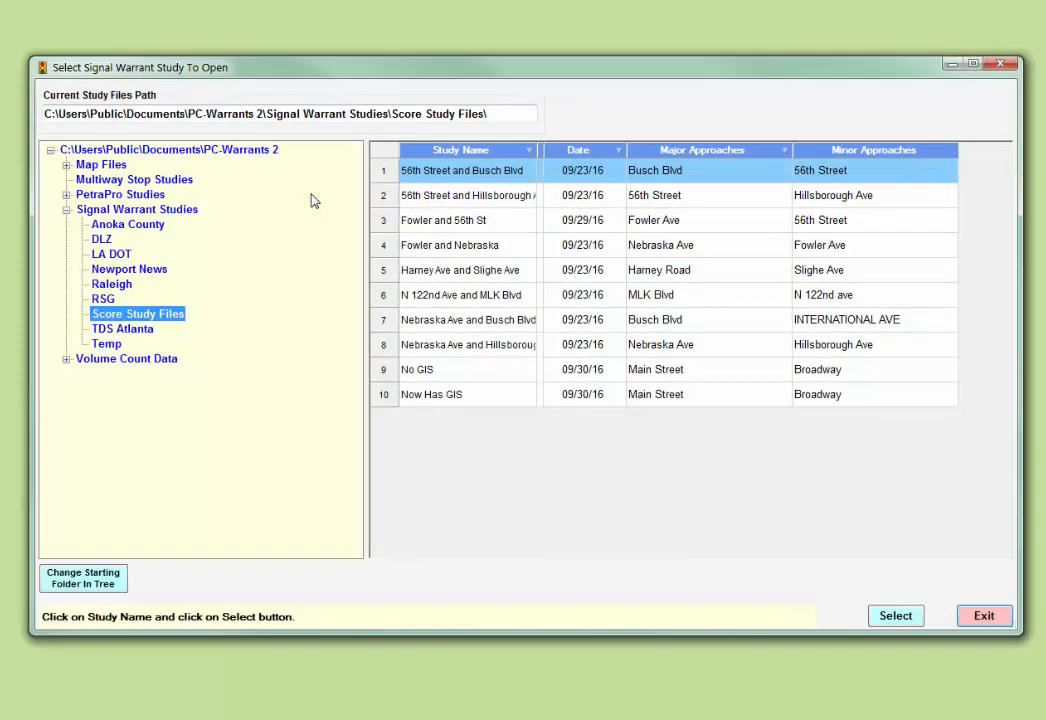
pyautogui.click(424, 370)
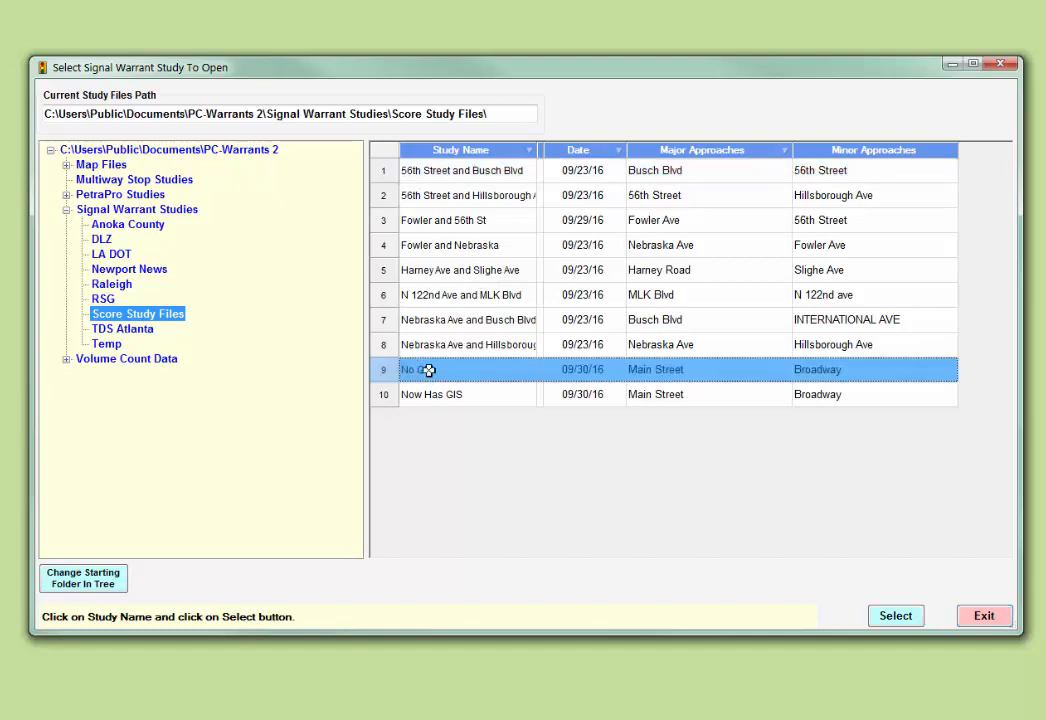
pyautogui.click(911, 618)
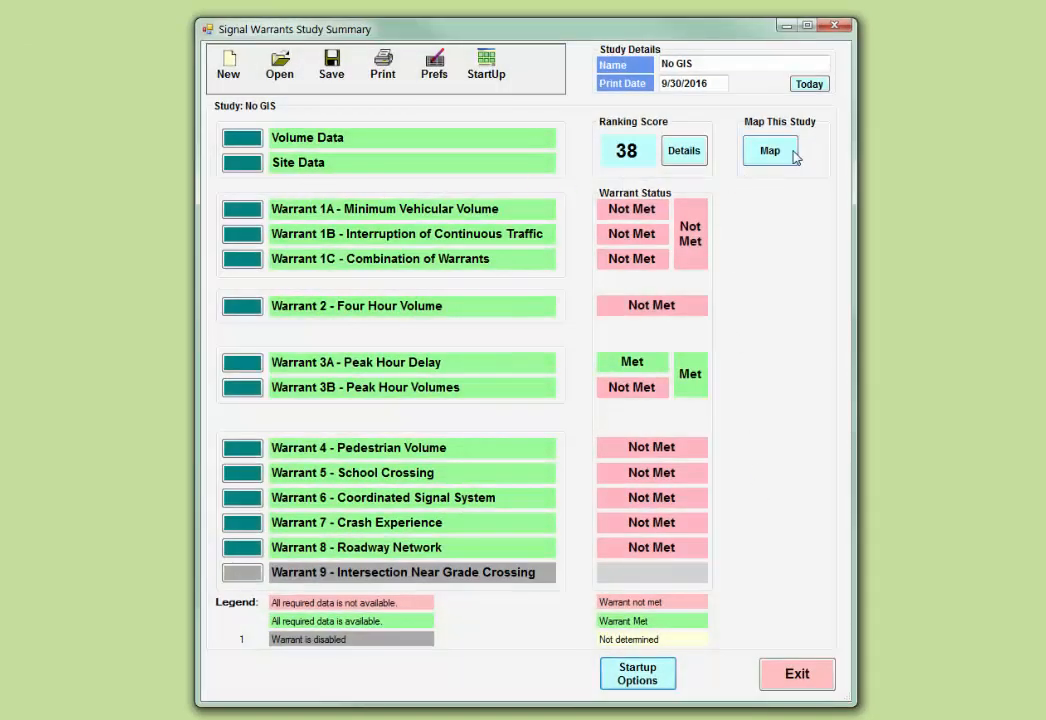
# - From the site data, add the study to the map where Co Rd 579 meets State Hwy 574, about 27.9818, -82.3024, and accept the coordinates
pyautogui.click(237, 170)
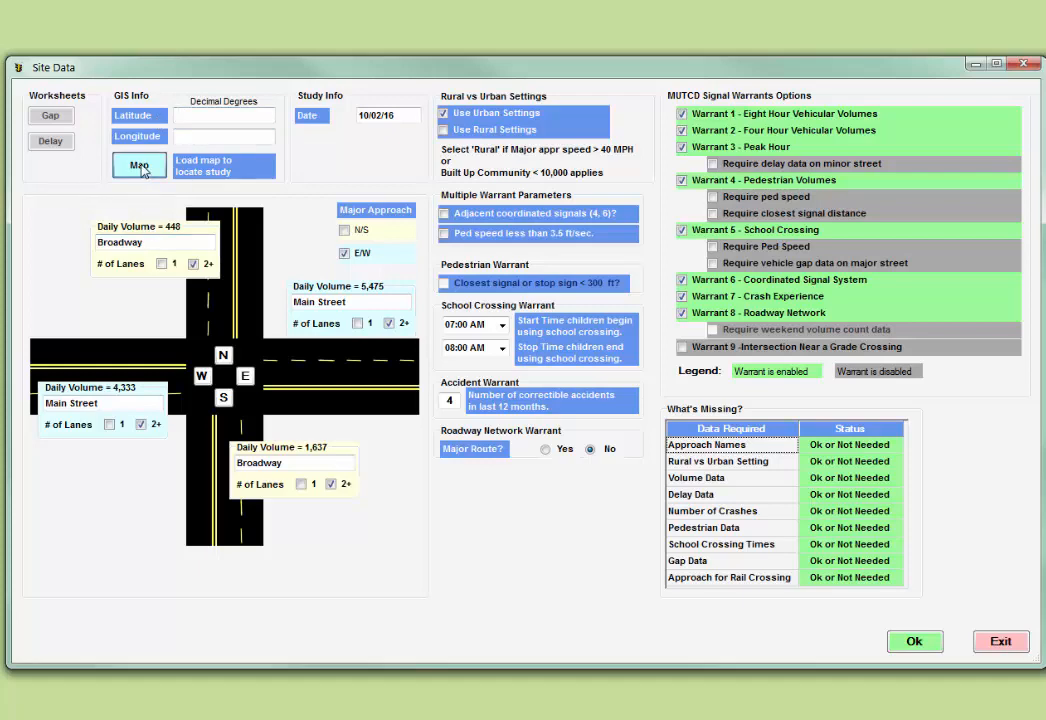
pyautogui.click(139, 167)
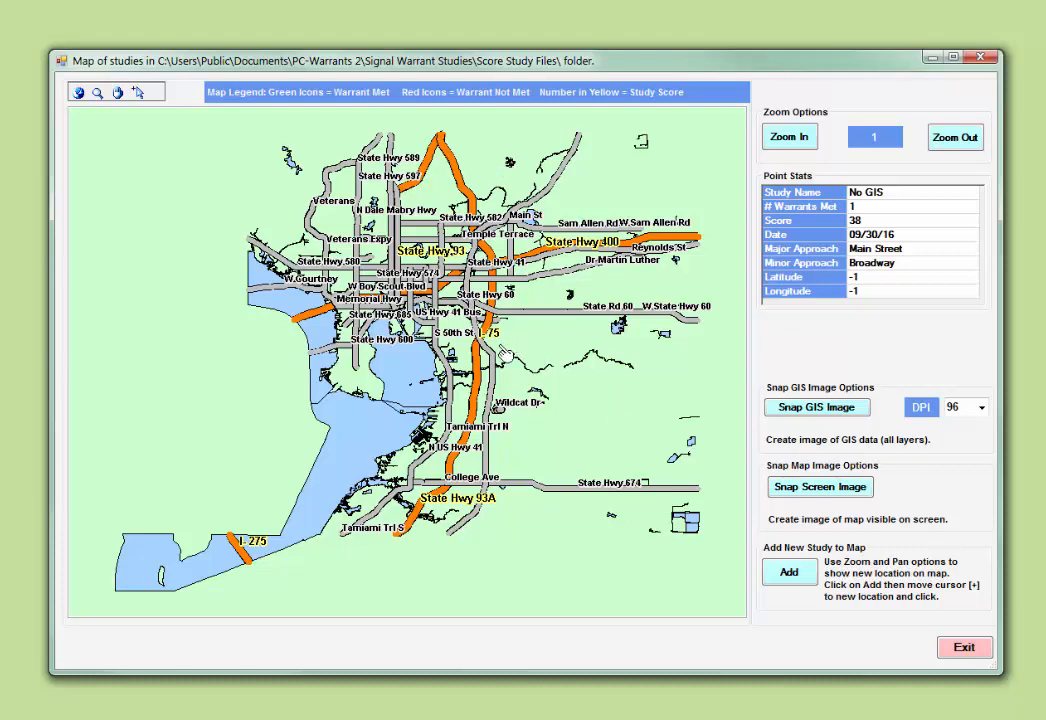
pyautogui.click(98, 92)
pyautogui.moveTo(464, 235); pyautogui.dragTo(552, 307)
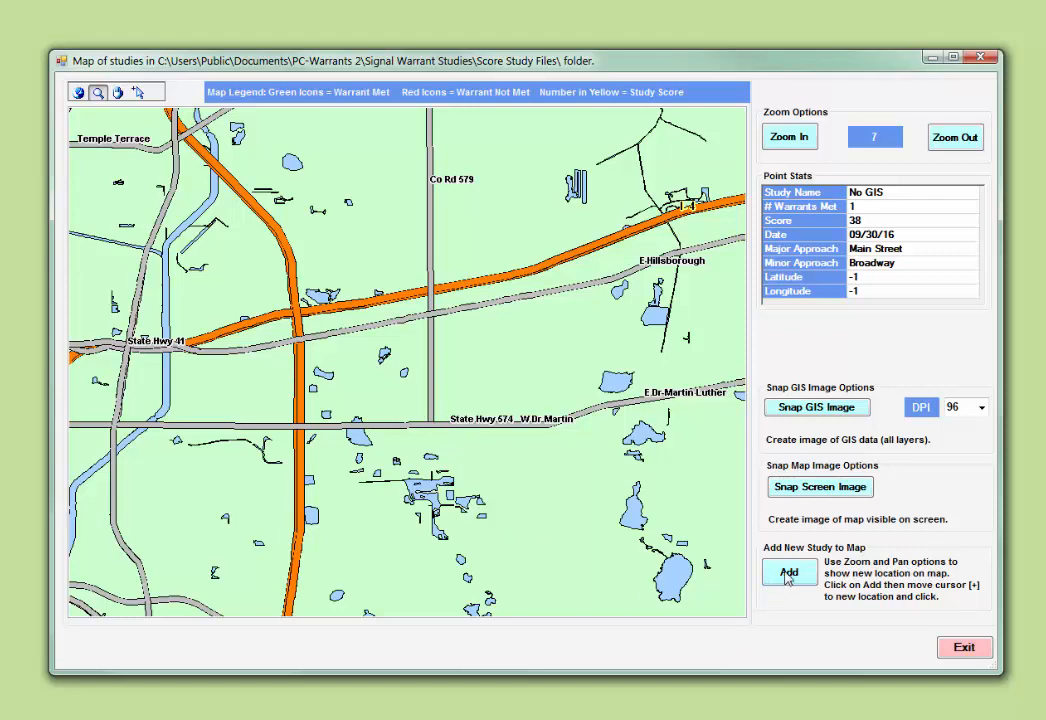
pyautogui.click(430, 424)
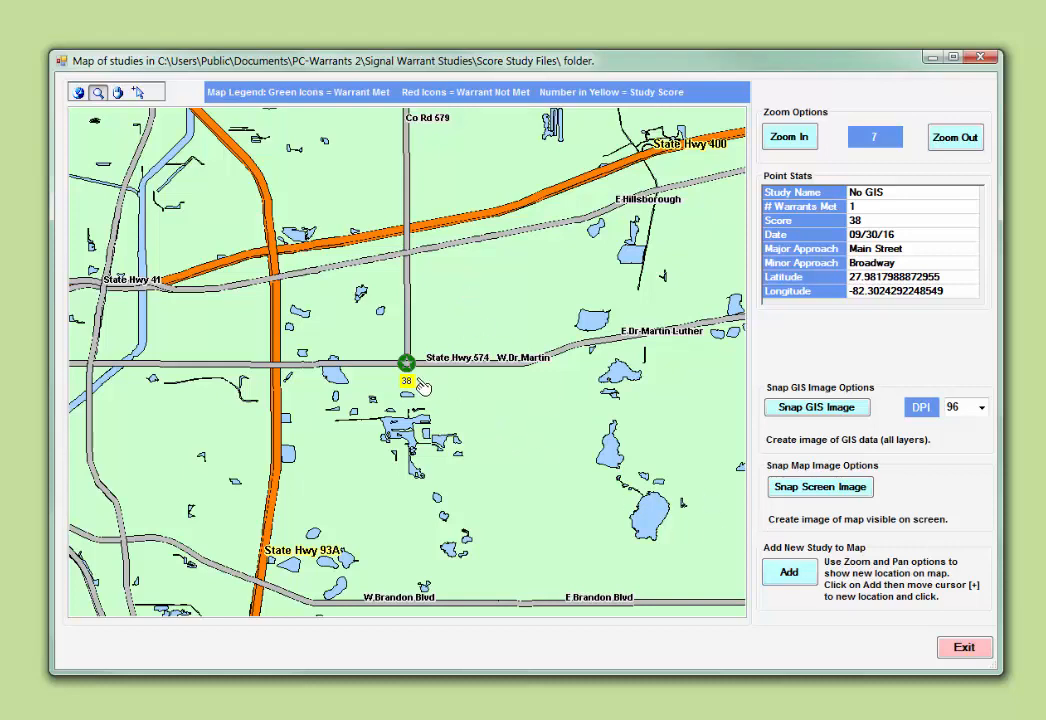
pyautogui.click(963, 648)
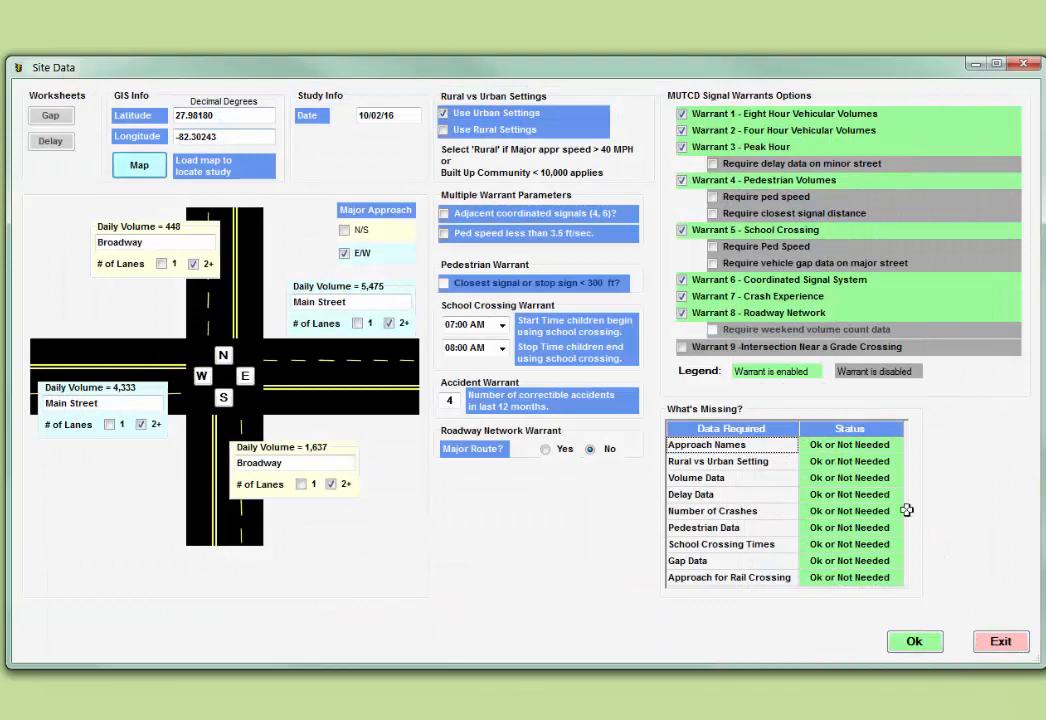
pyautogui.click(922, 641)
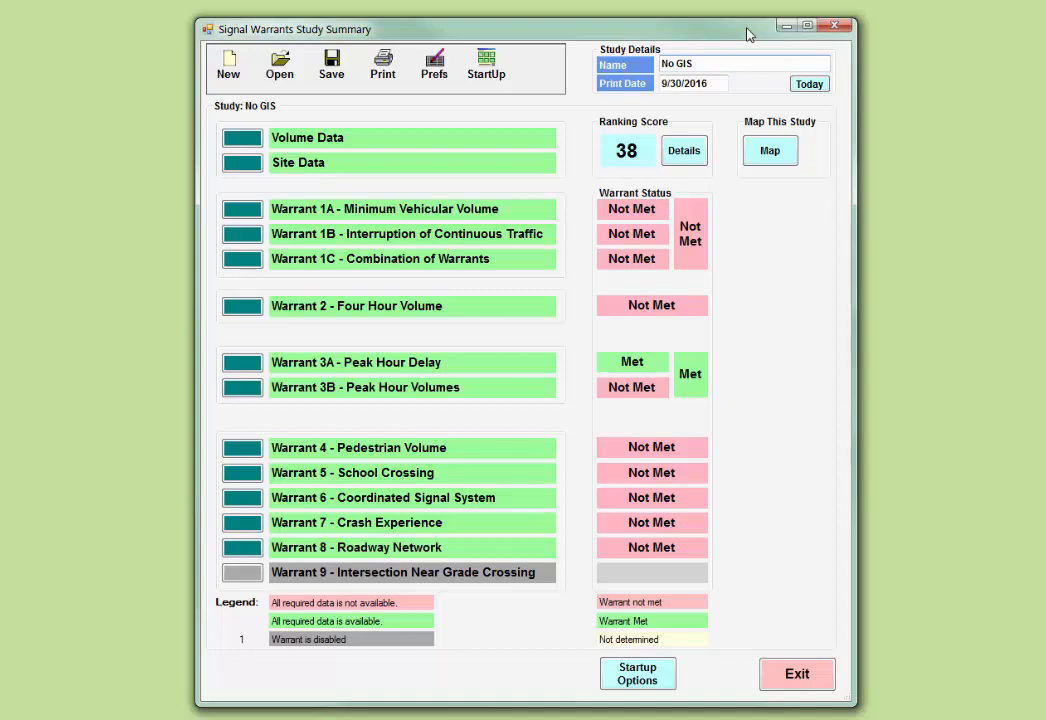
# - Rename the study as Has GIS and save it in the Score Study Files folder
pyautogui.press('BackSpace')
pyautogui.press('BackSpace')
pyautogui.write('Now')
pyautogui.press('BackSpace')
pyautogui.press('BackSpace')
pyautogui.press('BackSpace')
pyautogui.write('Has')
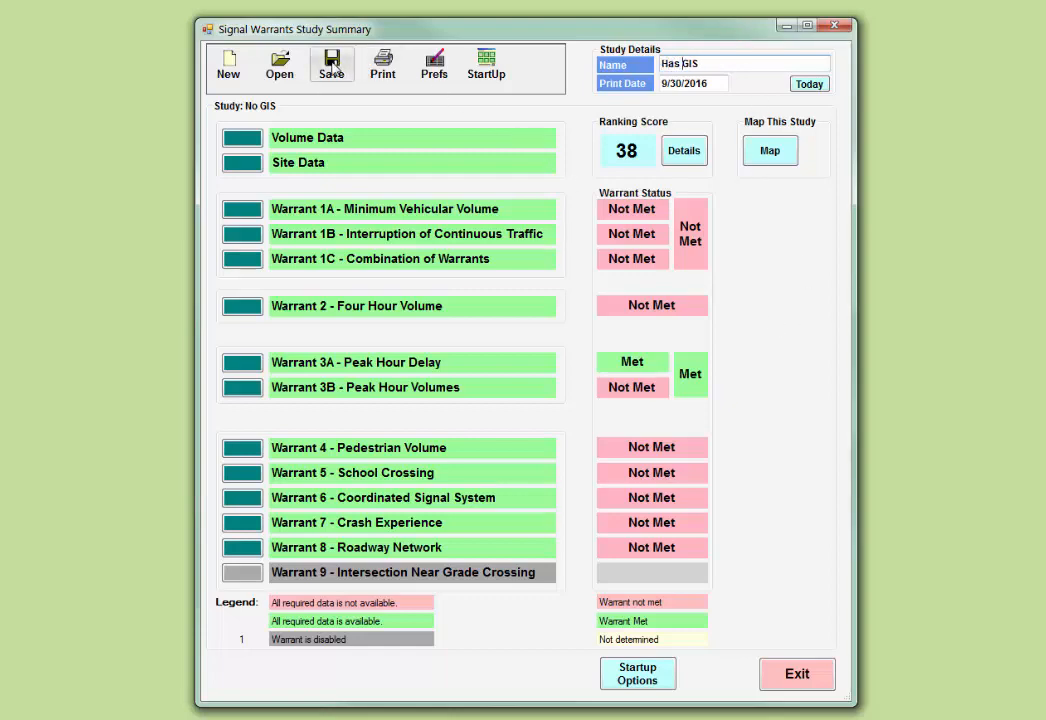
pyautogui.click(333, 65)
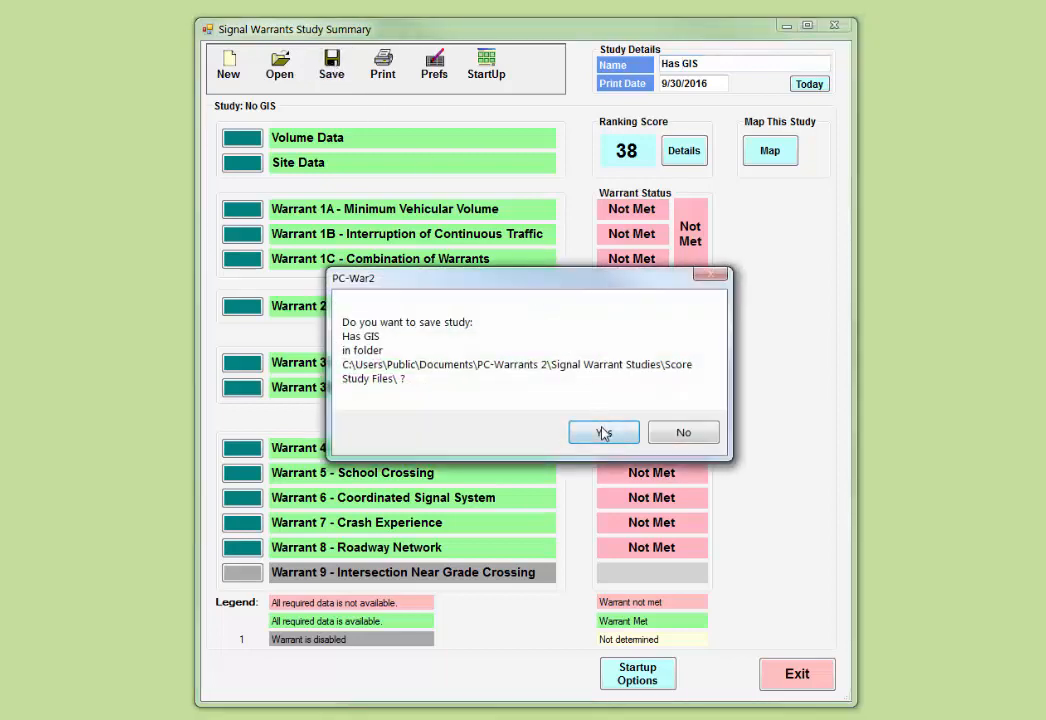
pyautogui.click(603, 432)
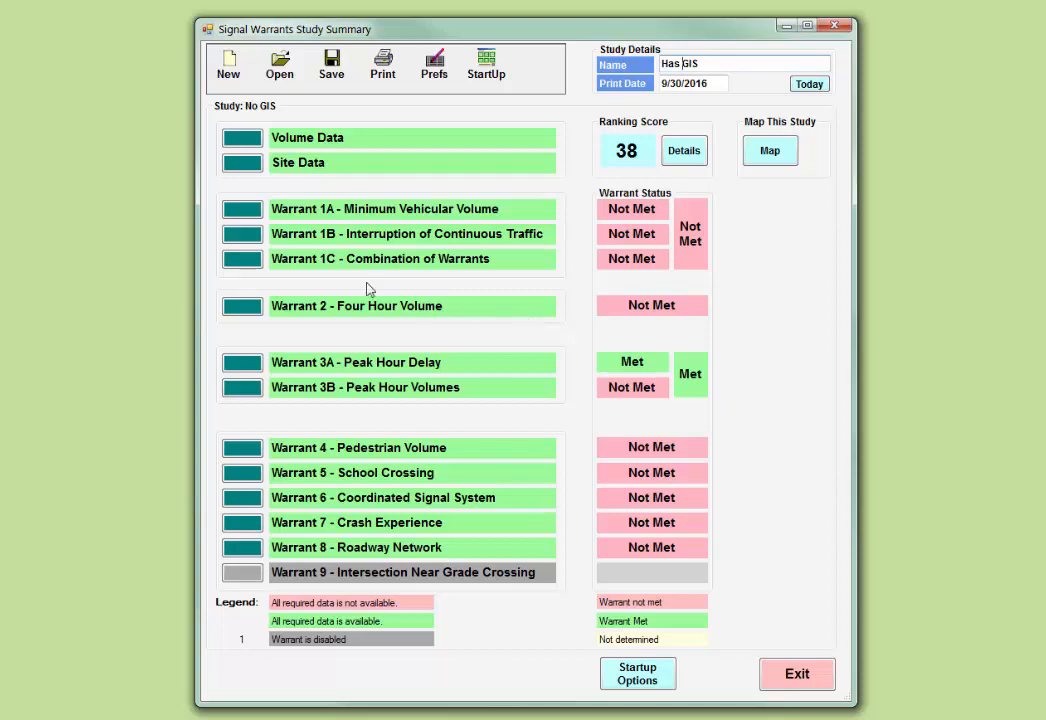
# - Open the 56th Street and Busch Blvd study and view its location on the map, then return to the study summary
pyautogui.click(280, 68)
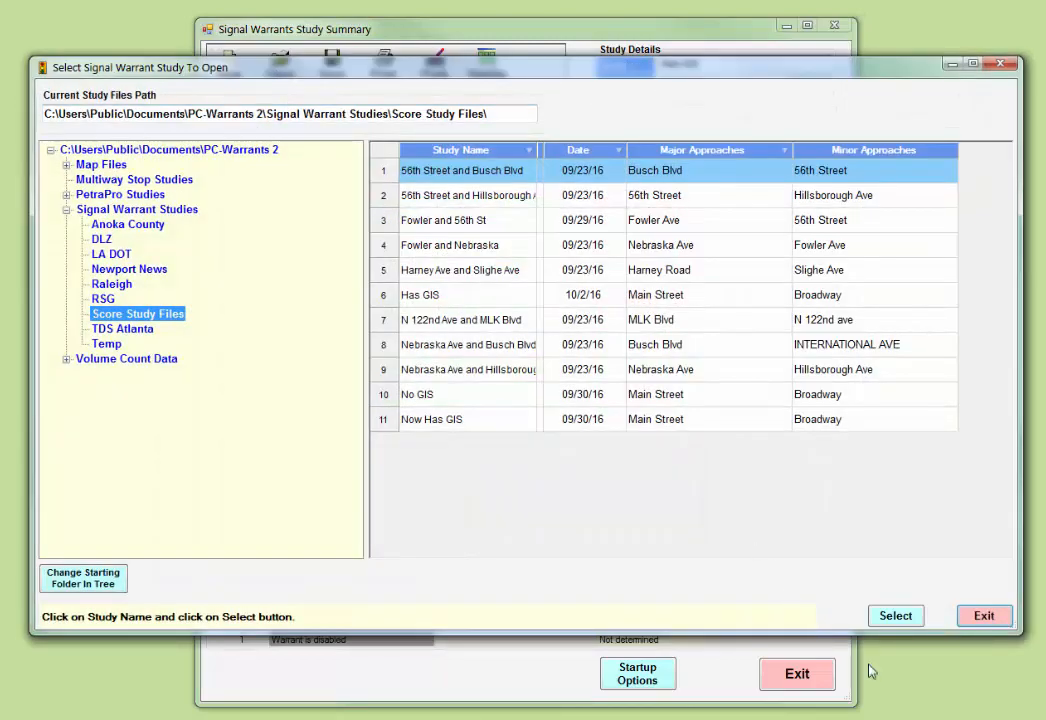
pyautogui.click(896, 615)
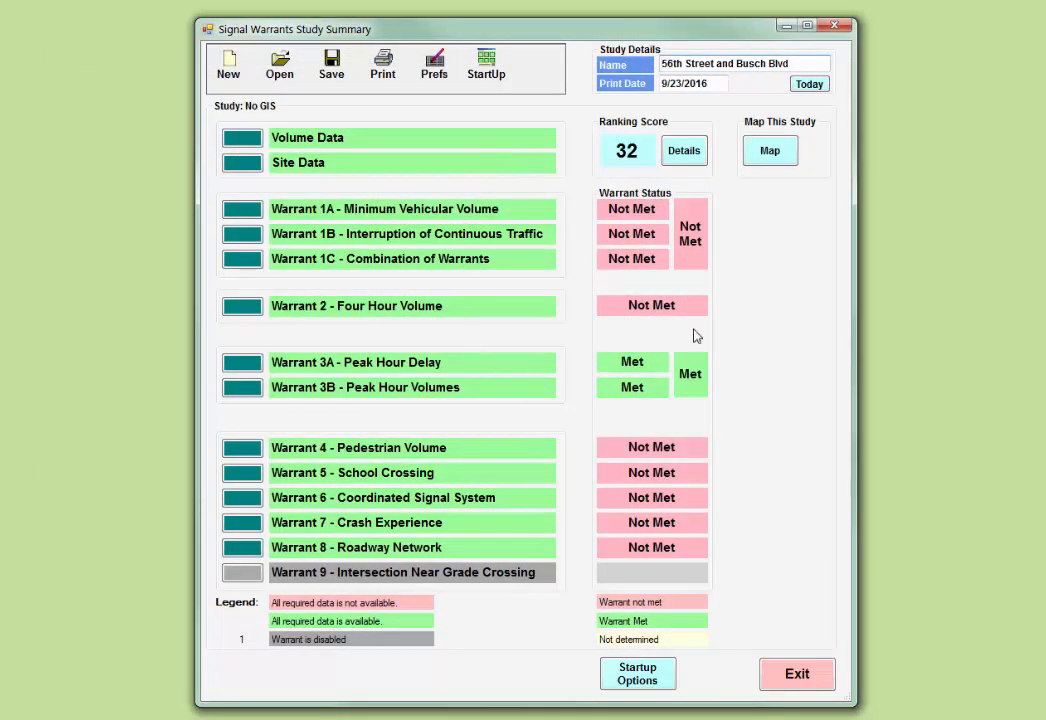
pyautogui.click(770, 149)
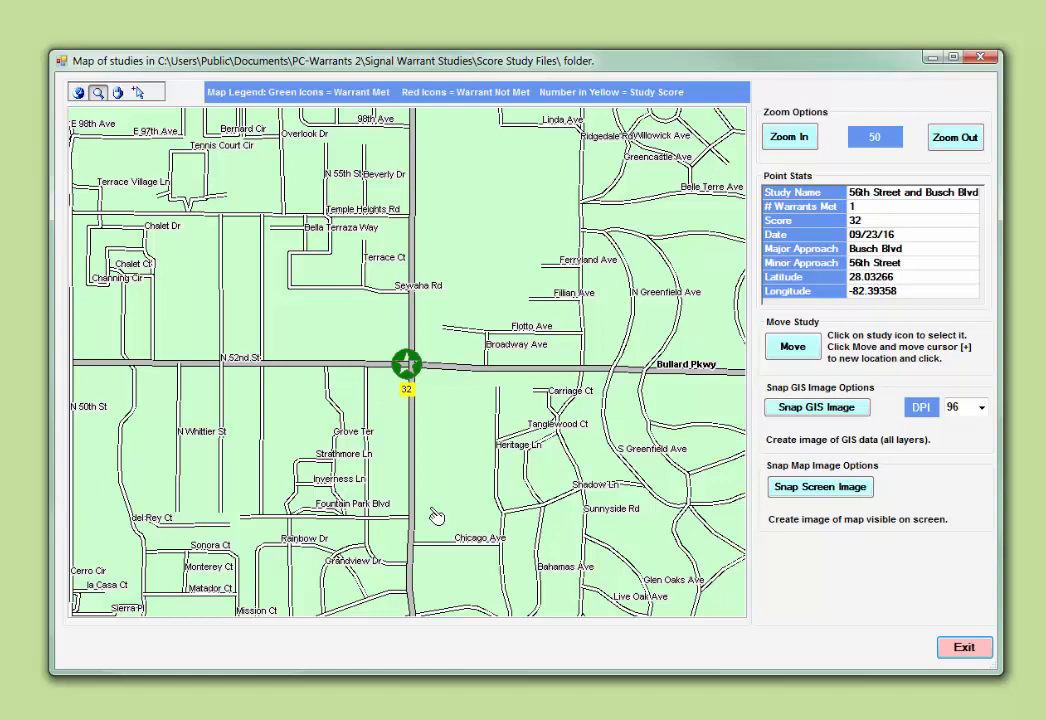
pyautogui.click(964, 648)
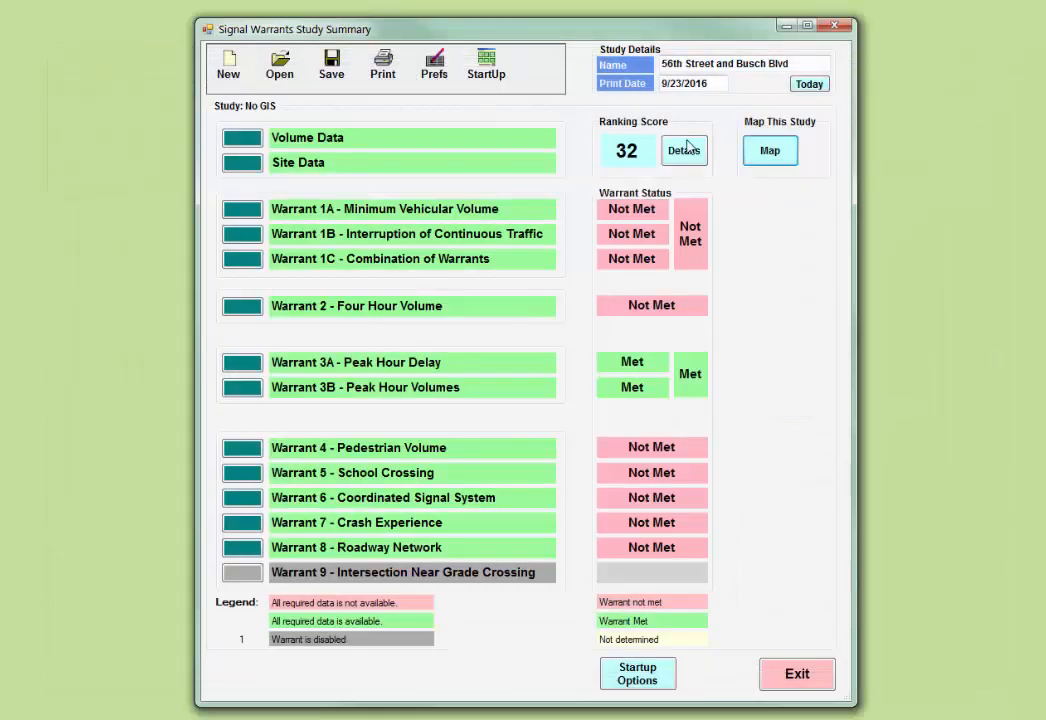
# - Return to the startup options, view the study score stats and sort the studies by score from highest to lowest
pyautogui.click(488, 63)
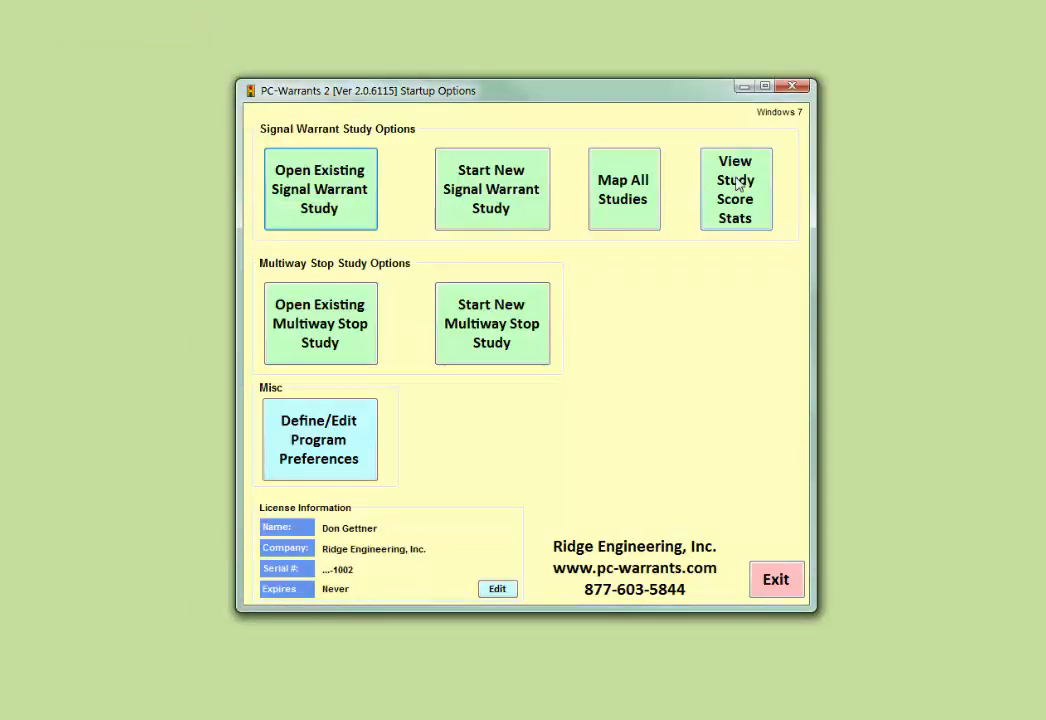
pyautogui.click(738, 183)
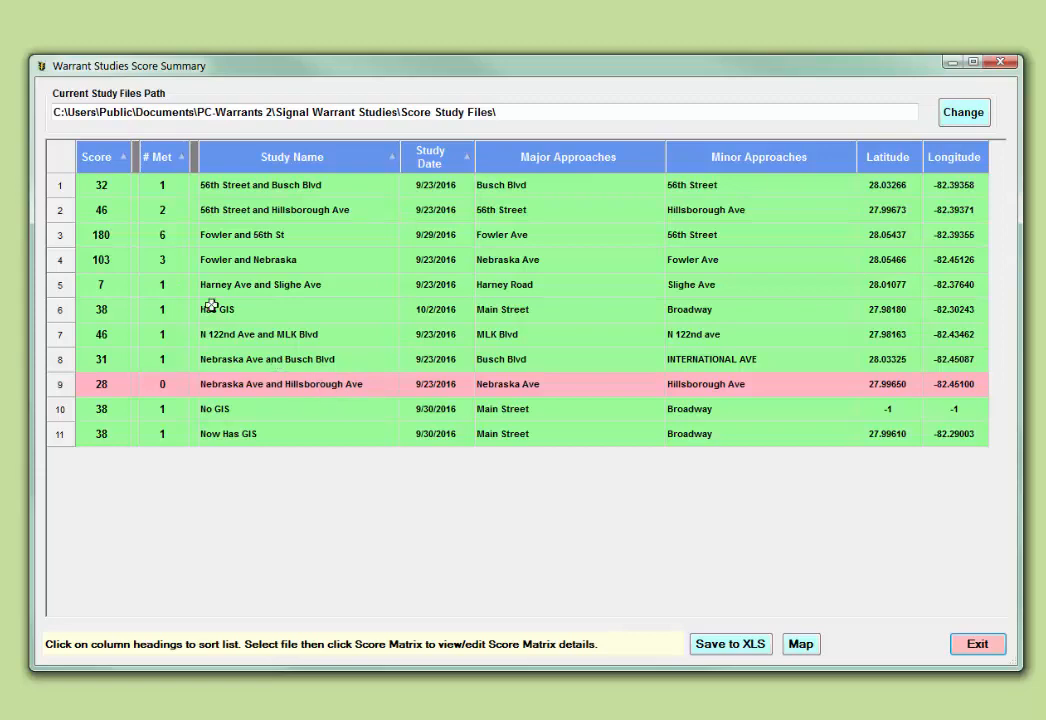
pyautogui.click(100, 162)
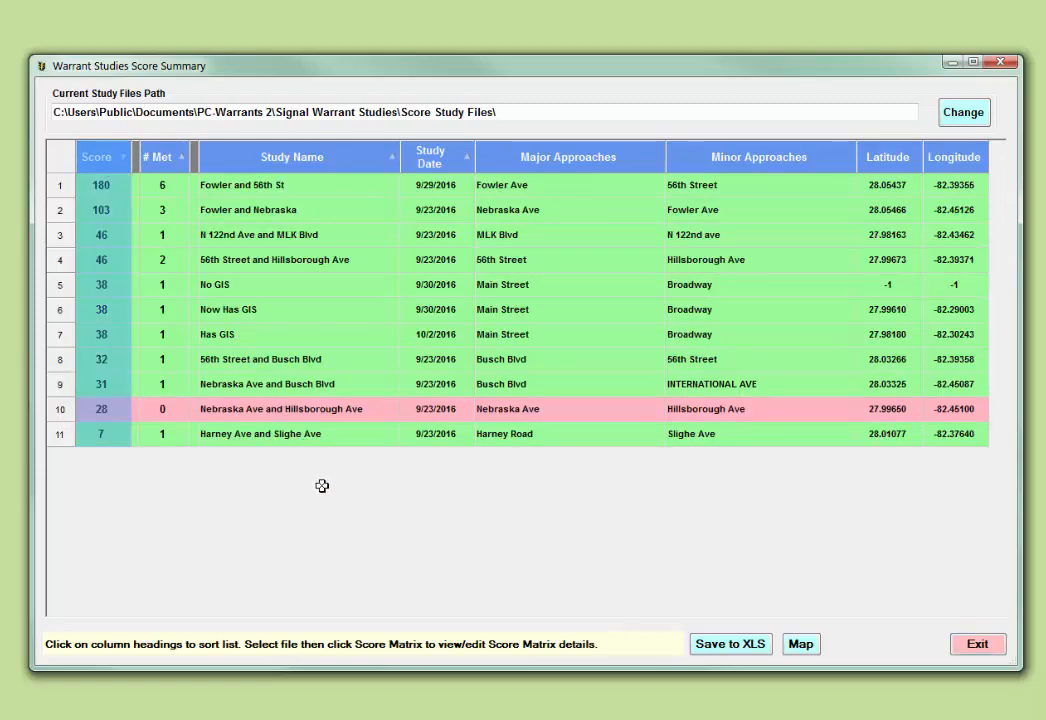
# - Map the studies from the score summary, examine the area containing all study icons, and return to the startup options
pyautogui.click(801, 644)
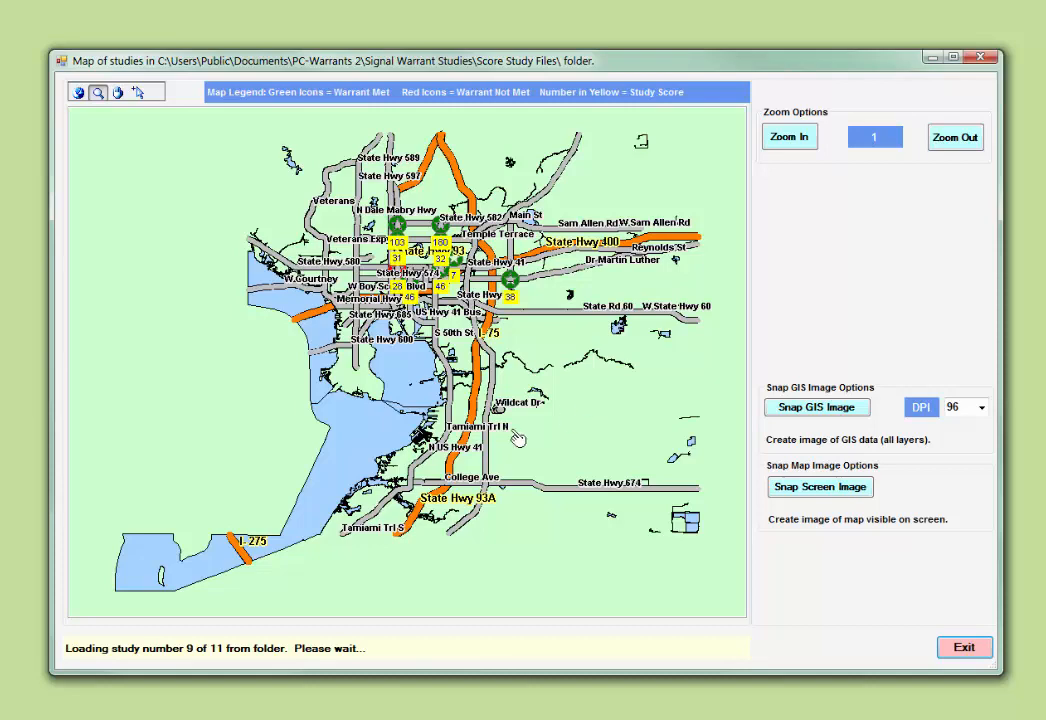
pyautogui.click(98, 93)
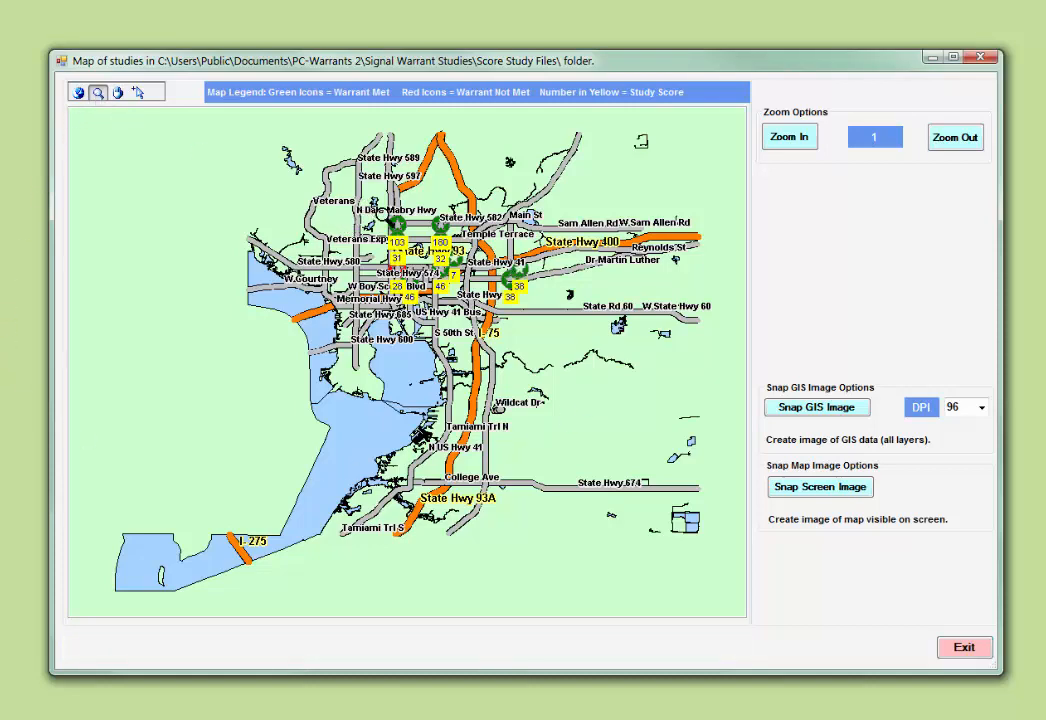
pyautogui.moveTo(387, 205); pyautogui.dragTo(556, 336)
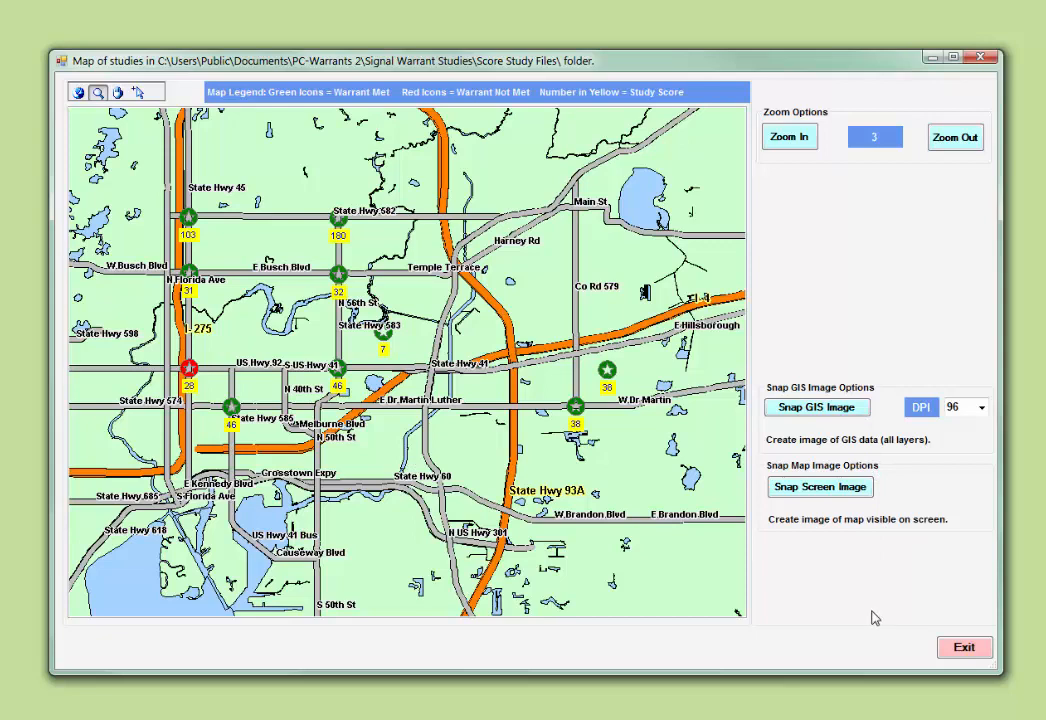
pyautogui.click(985, 649)
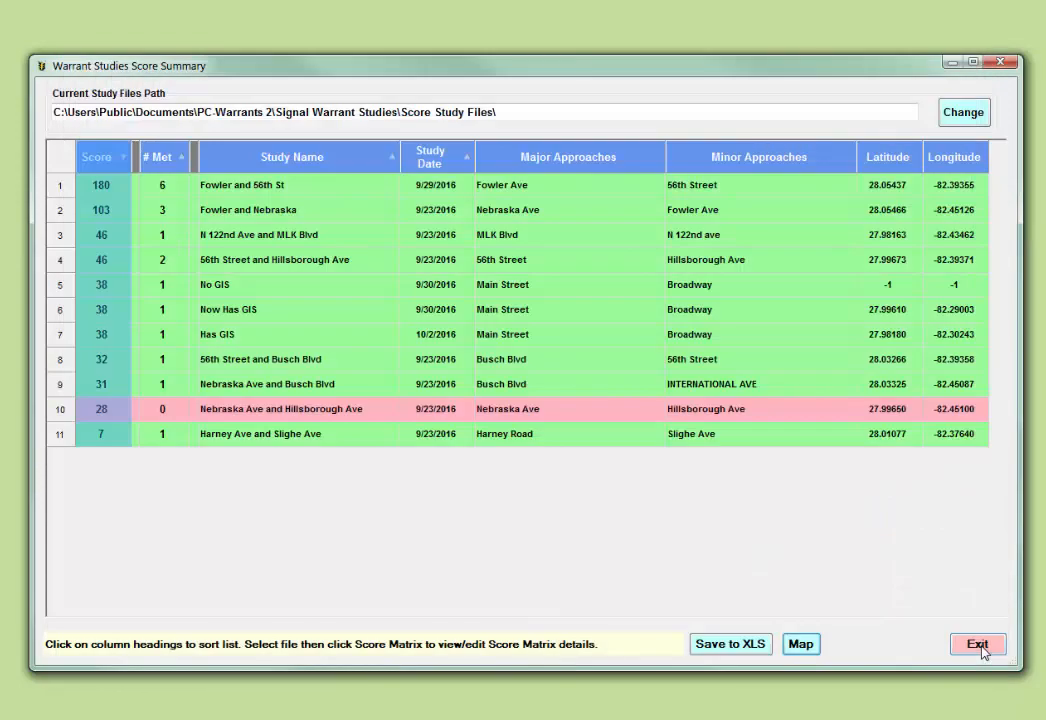
pyautogui.click(964, 647)
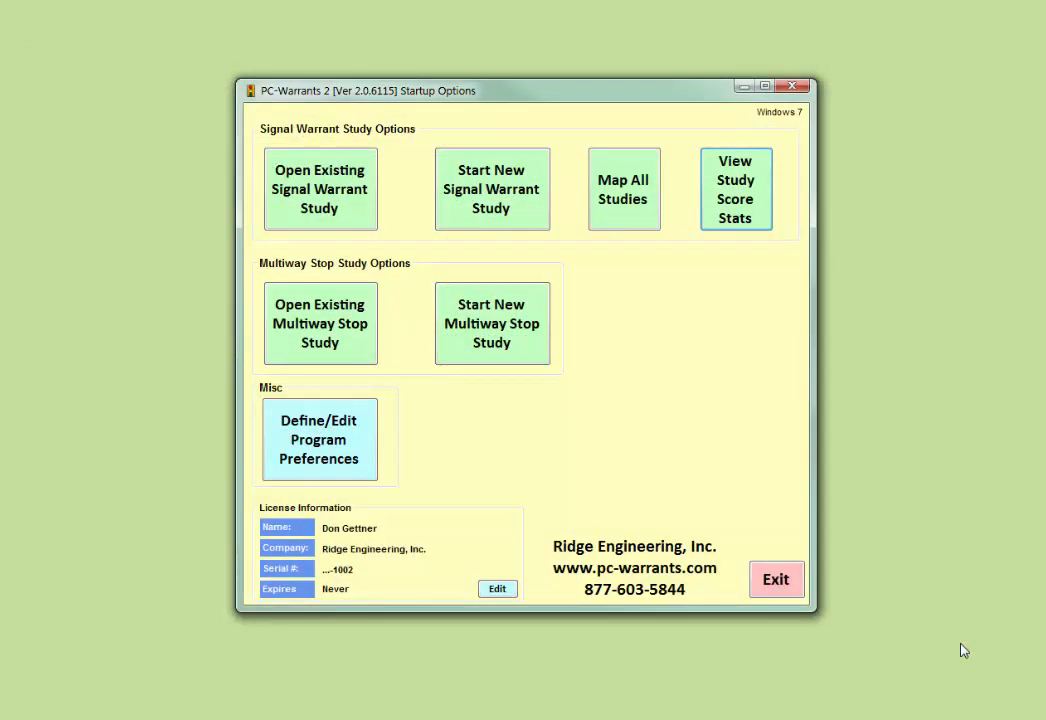